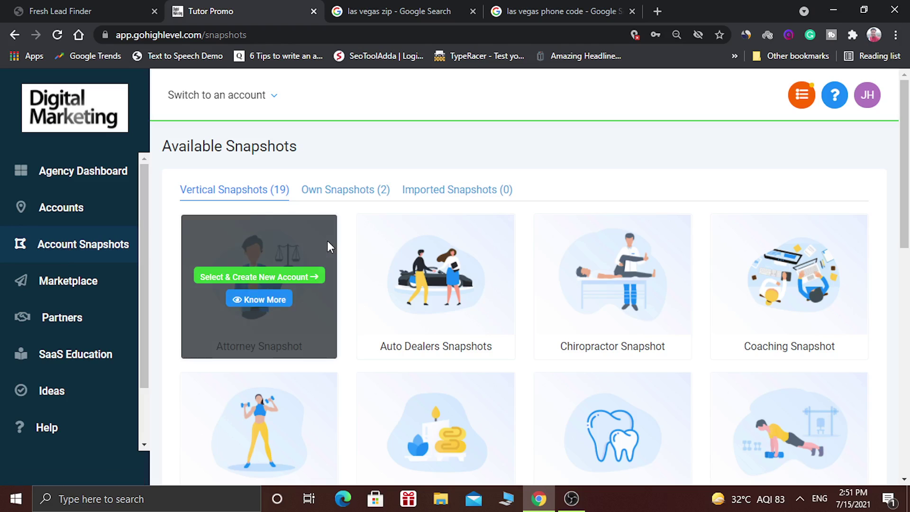
# - Browse through the cards in the available snapshots list
pyautogui.moveTo(514, 239)
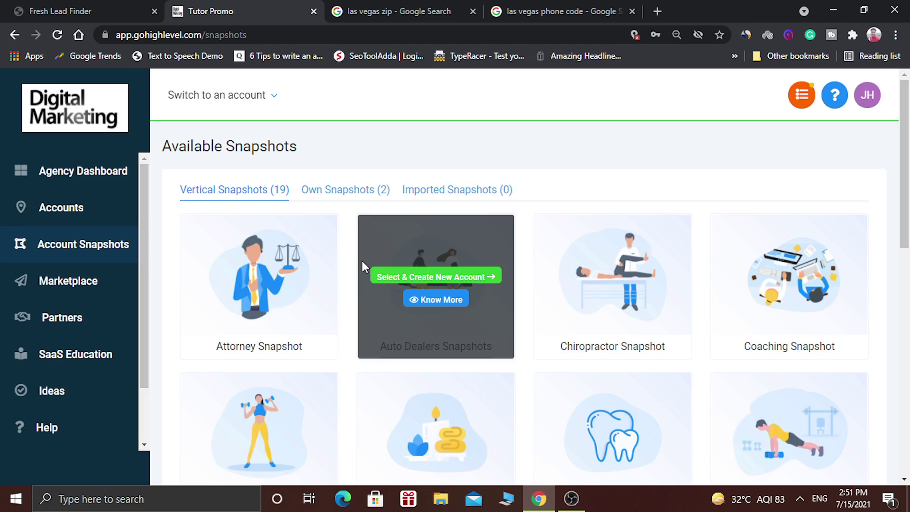
pyautogui.moveTo(269, 299)
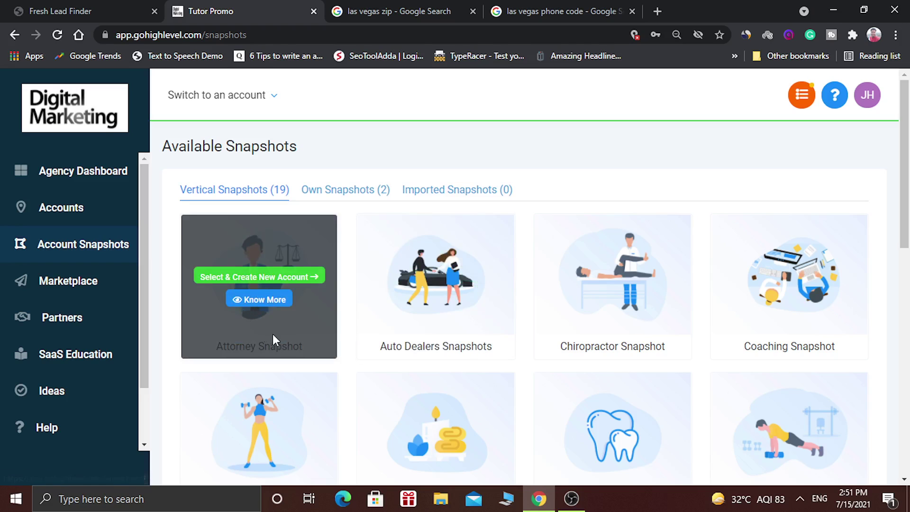
pyautogui.moveTo(474, 325)
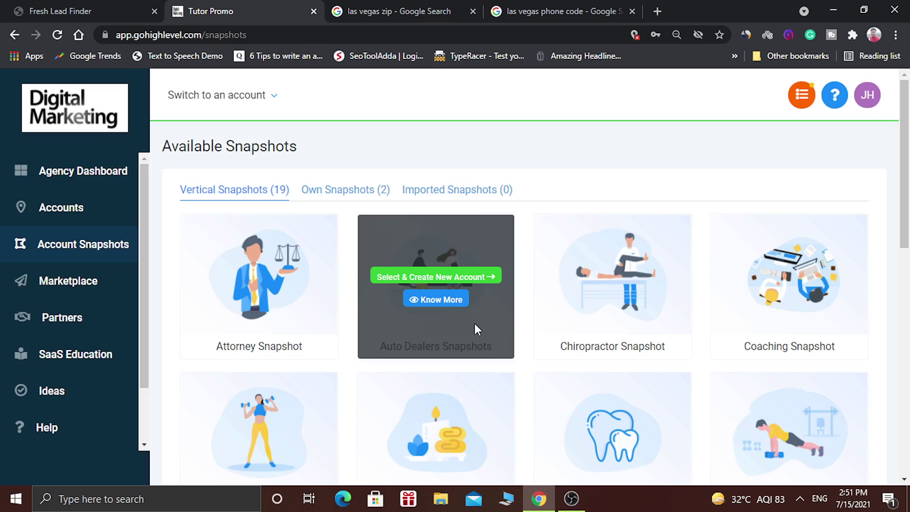
pyautogui.moveTo(600, 324)
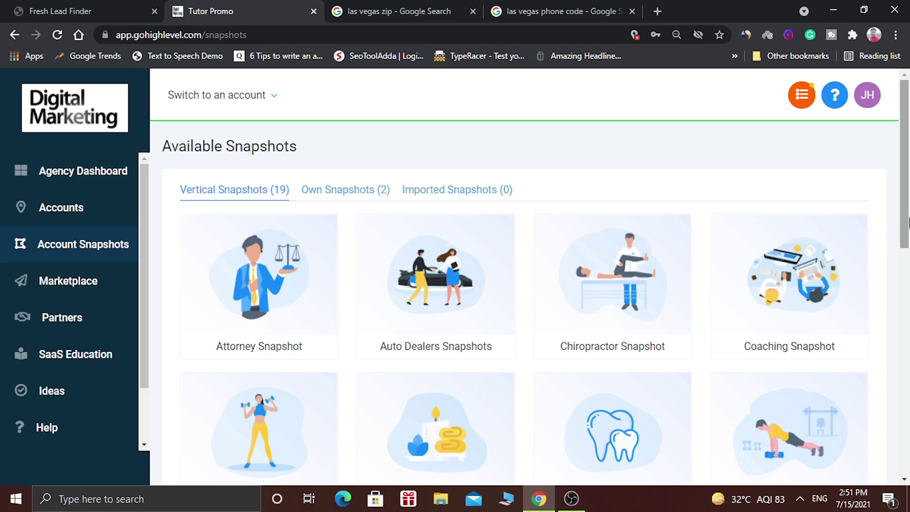
pyautogui.moveTo(906, 223); pyautogui.dragTo(906, 305)
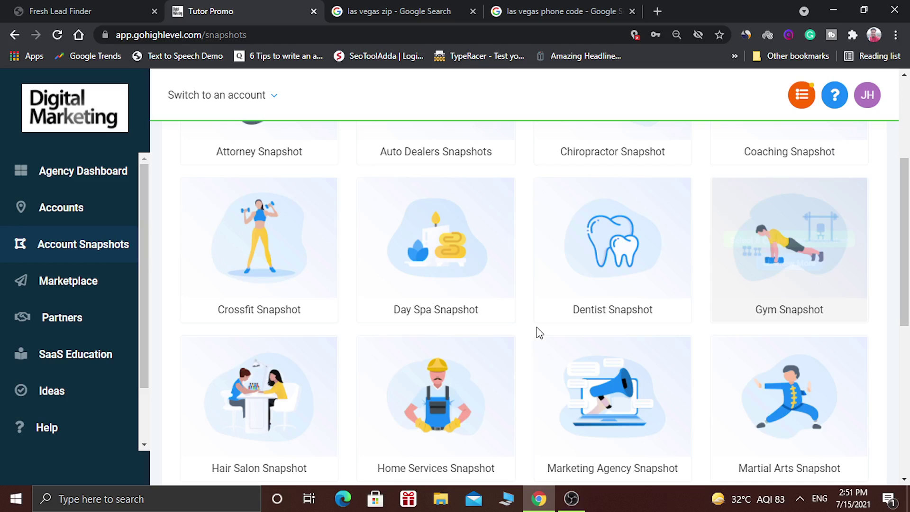
pyautogui.moveTo(402, 319)
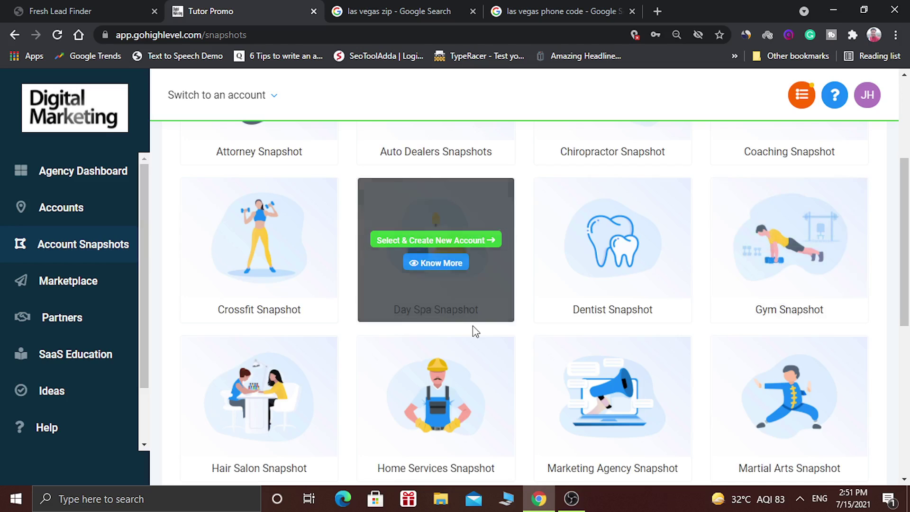
pyautogui.moveTo(551, 319)
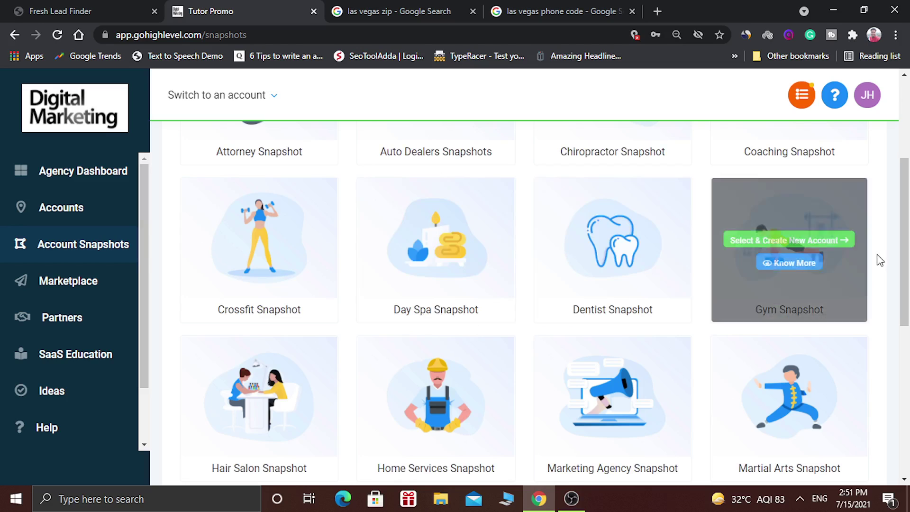
pyautogui.scroll(-1, 907, 270)
pyautogui.scroll(-3, 908, 271)
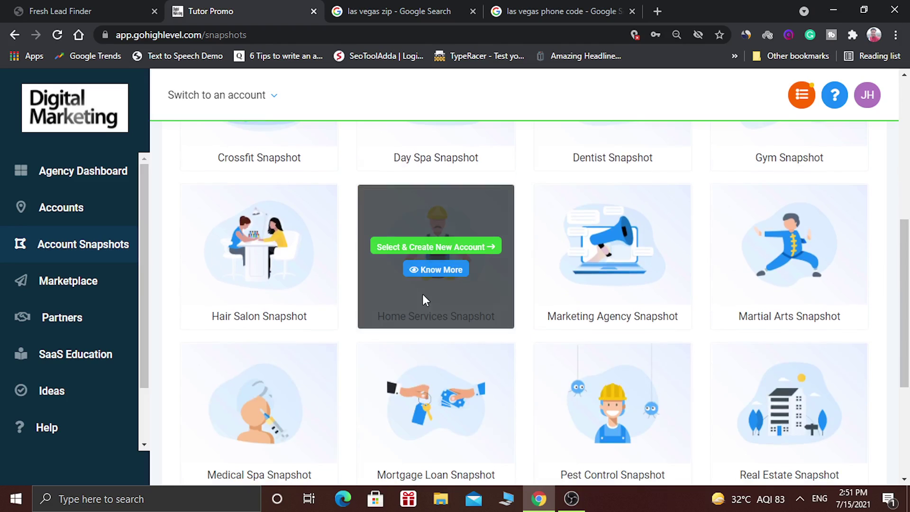
pyautogui.moveTo(581, 304)
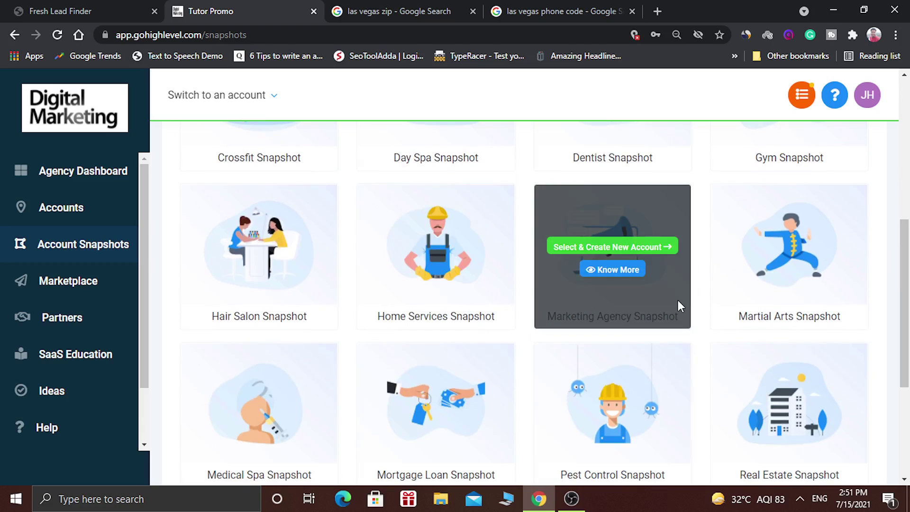
pyautogui.moveTo(775, 297)
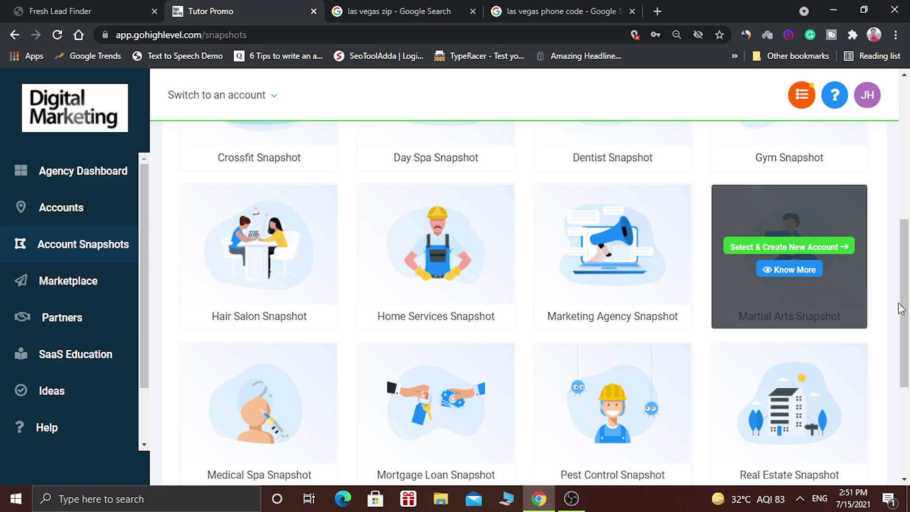
# - Open the Hair Salon Snapshot's Know More details and show its Example Facebook Ads
pyautogui.scroll(-2, 905, 348)
pyautogui.moveTo(905, 348); pyautogui.dragTo(905, 353)
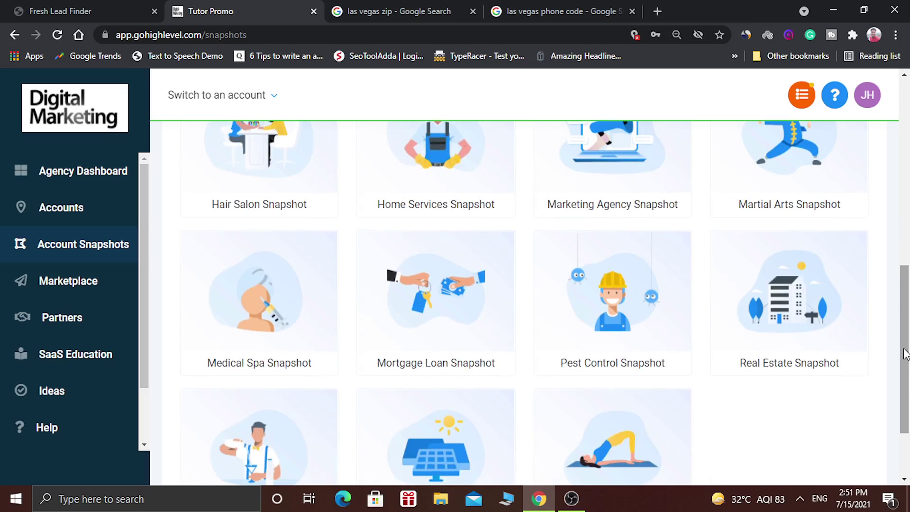
pyautogui.moveTo(905, 353); pyautogui.dragTo(905, 379)
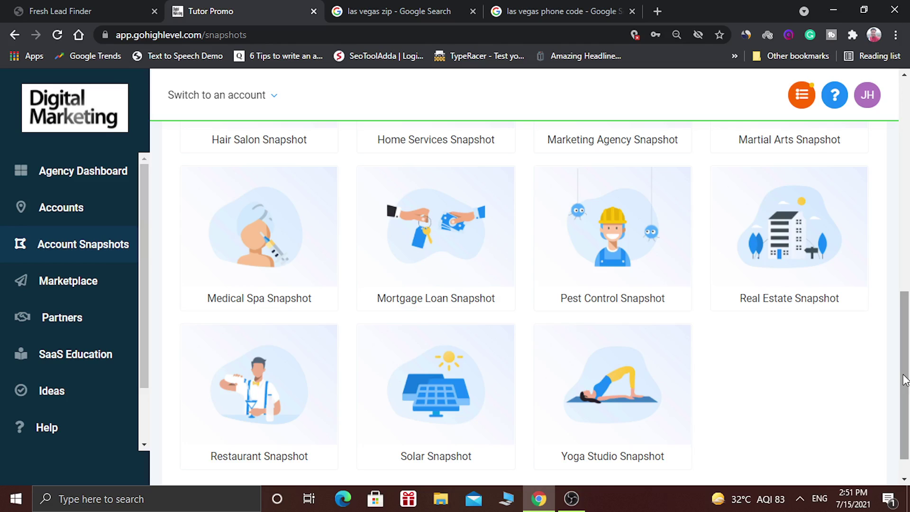
pyautogui.moveTo(905, 379); pyautogui.dragTo(904, 288)
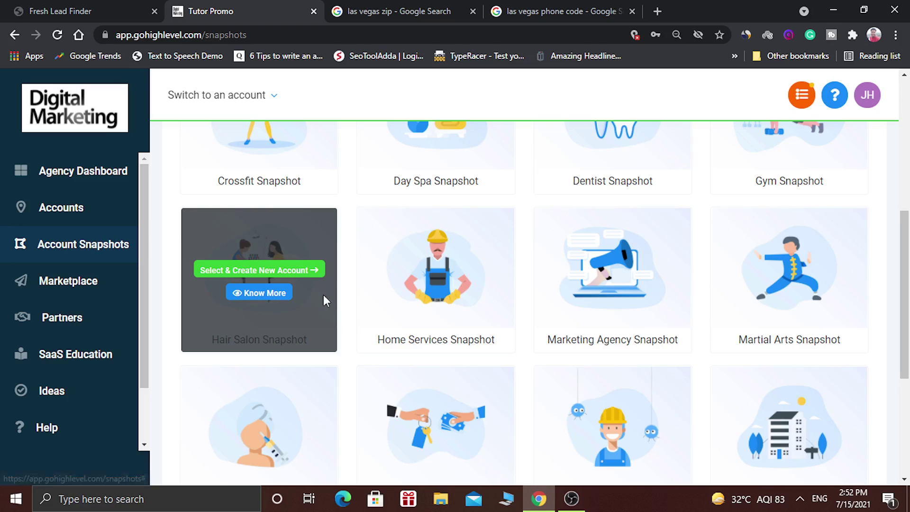
pyautogui.click(262, 295)
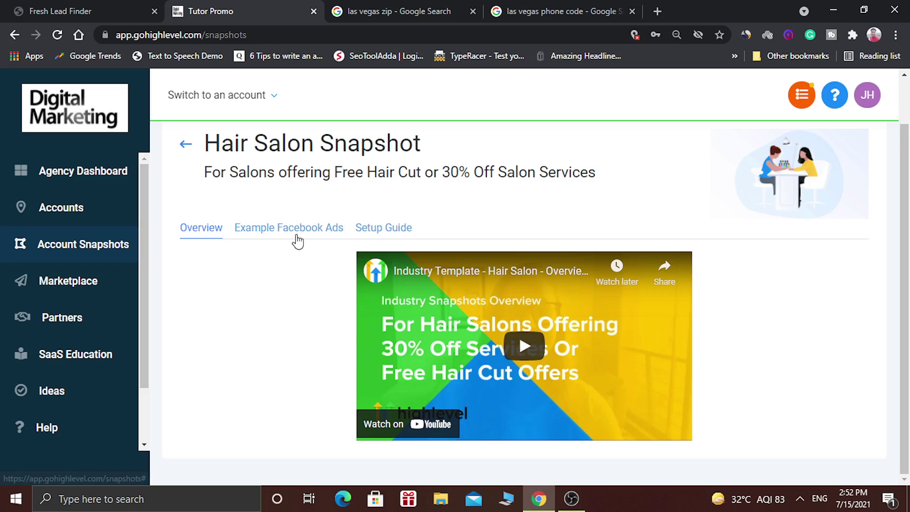
pyautogui.click(279, 230)
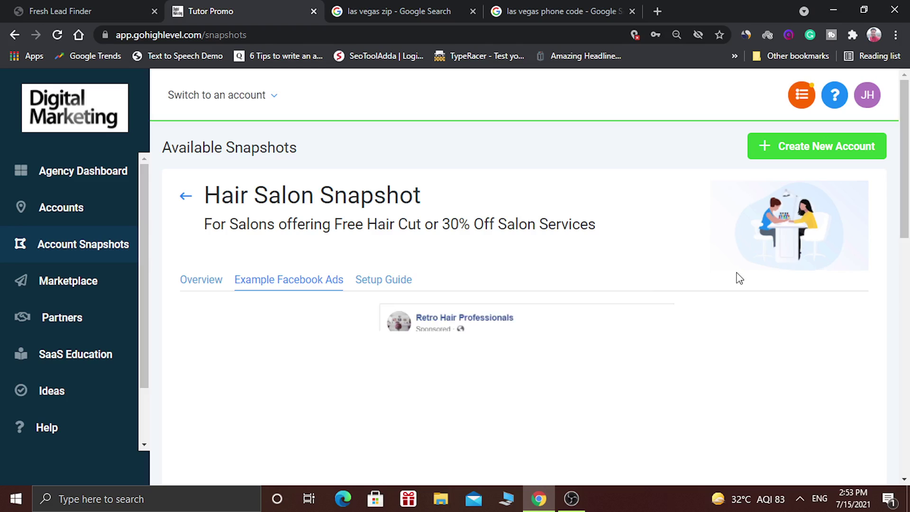
# - Scroll through the sample hair salon Facebook ad, then display the snapshot's Setup Guide
pyautogui.moveTo(903, 224); pyautogui.dragTo(906, 271)
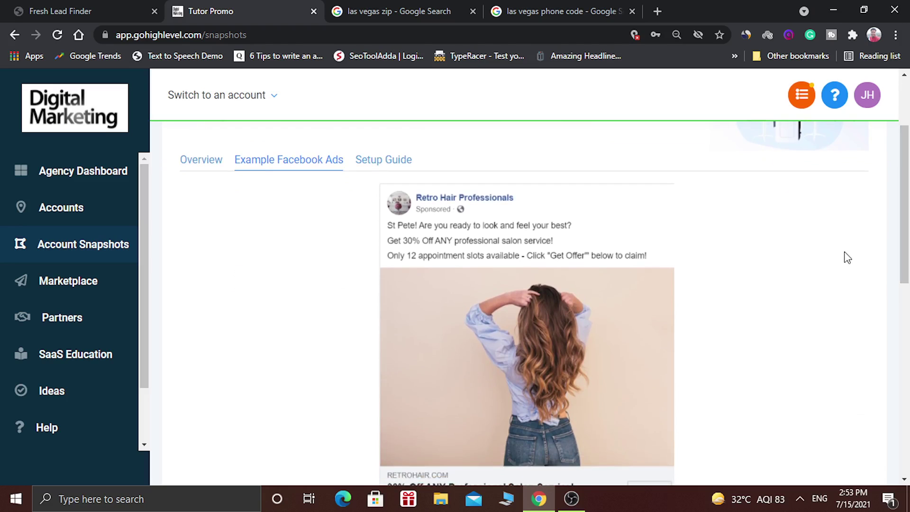
pyautogui.moveTo(906, 248); pyautogui.dragTo(908, 220)
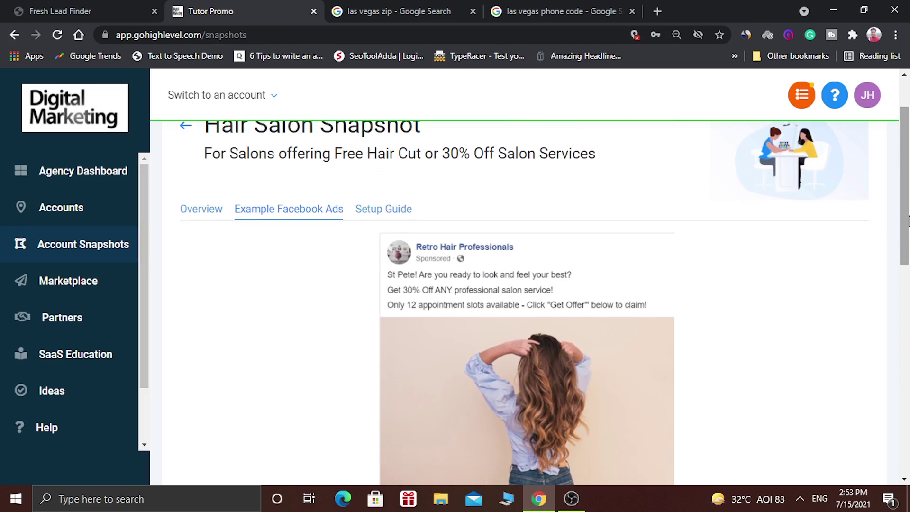
pyautogui.click(387, 212)
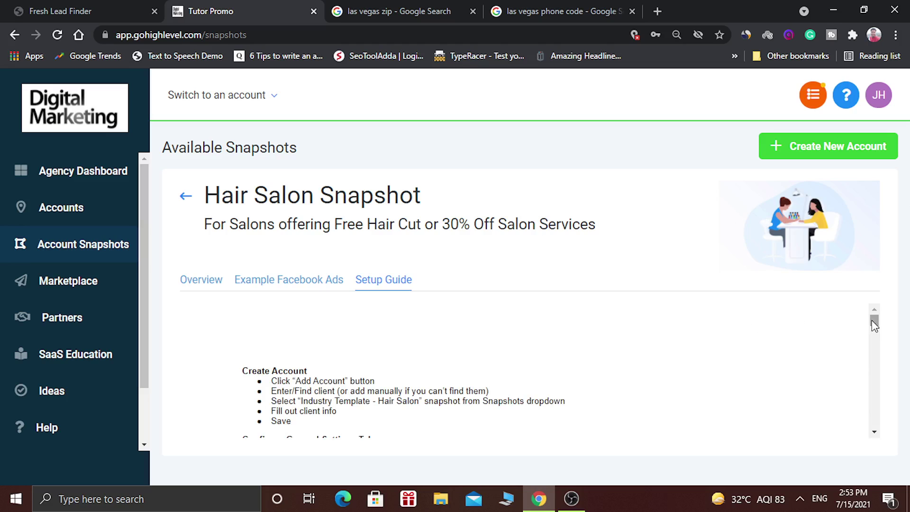
pyautogui.moveTo(871, 320); pyautogui.dragTo(870, 323)
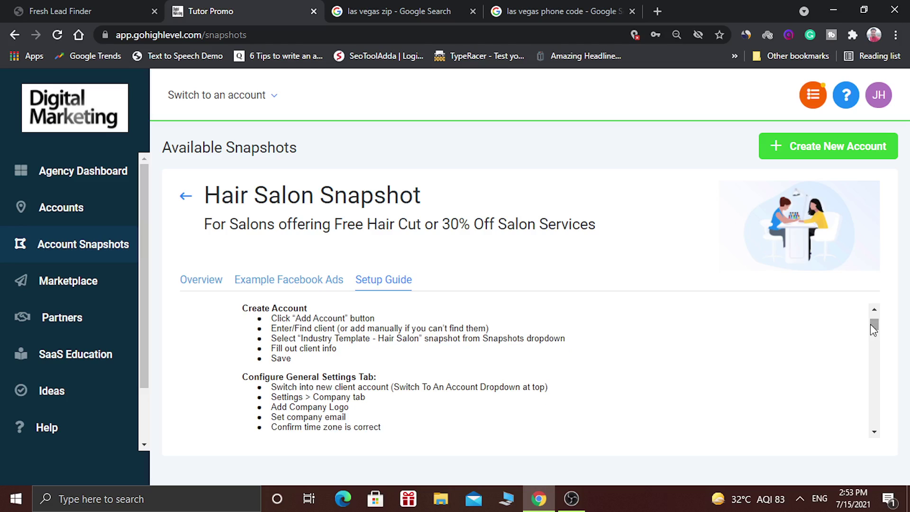
pyautogui.moveTo(877, 326); pyautogui.dragTo(874, 405)
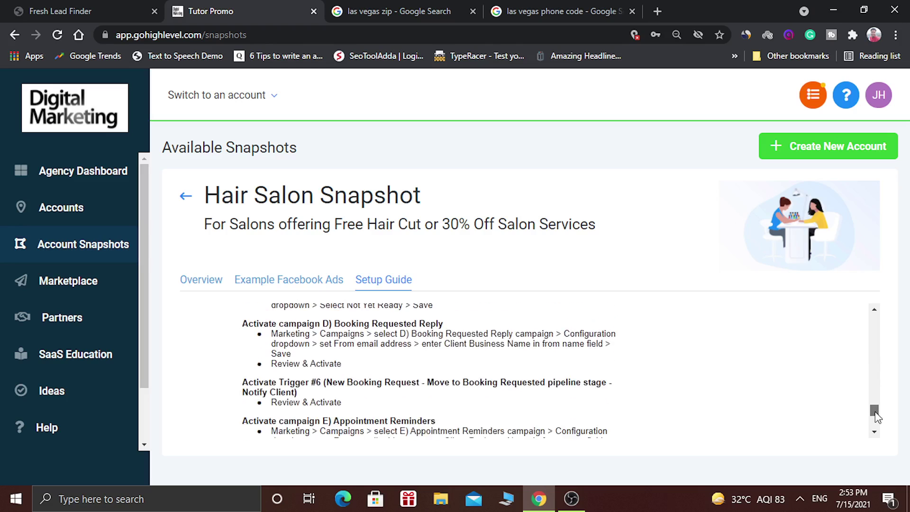
pyautogui.moveTo(875, 417); pyautogui.dragTo(875, 428)
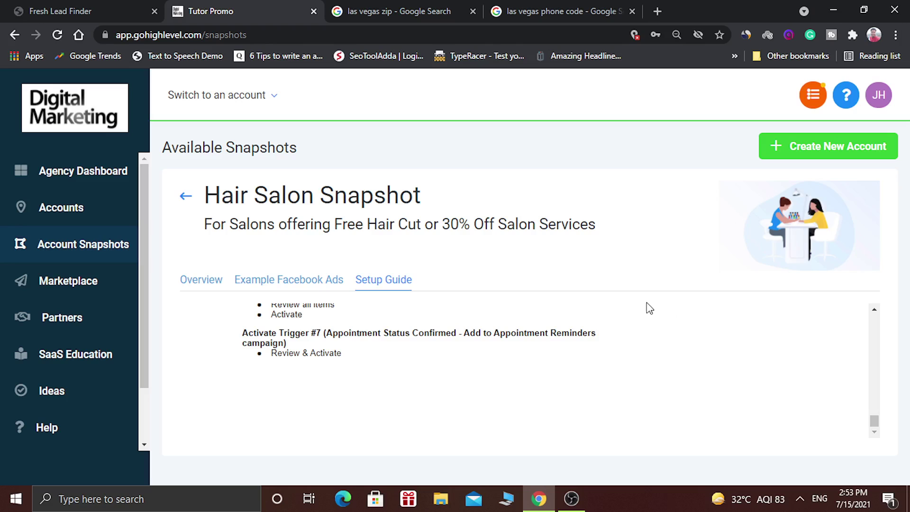
# - Back in the snapshot list, create a new account from the Hair Salon Snapshot, entering details manually
pyautogui.click(186, 198)
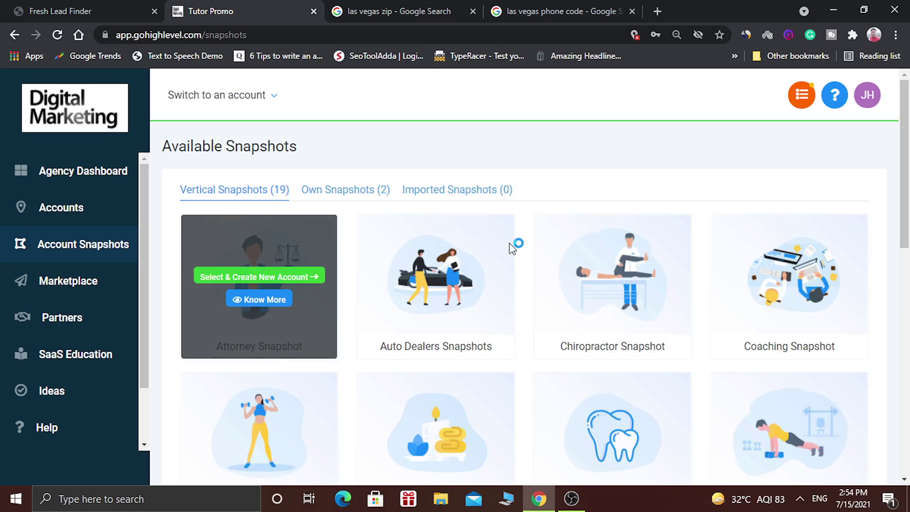
pyautogui.moveTo(908, 204); pyautogui.dragTo(908, 324)
pyautogui.moveTo(233, 315)
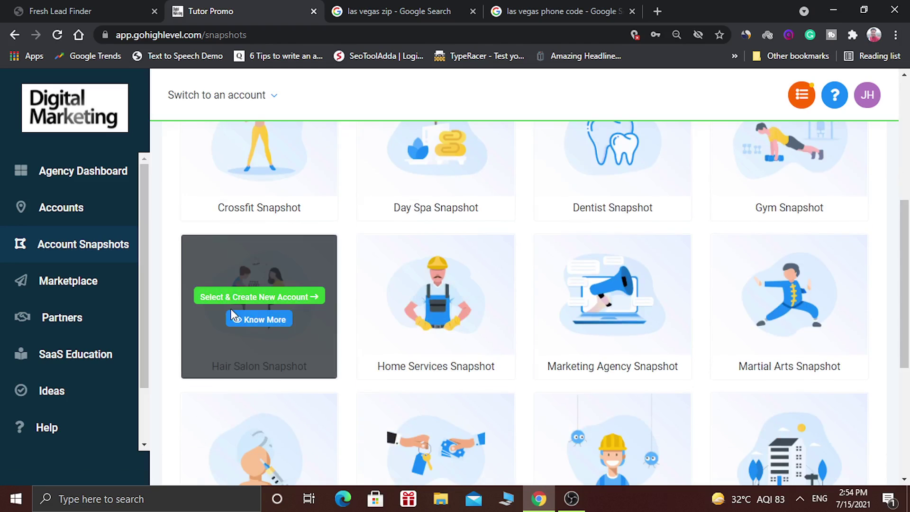
pyautogui.click(265, 298)
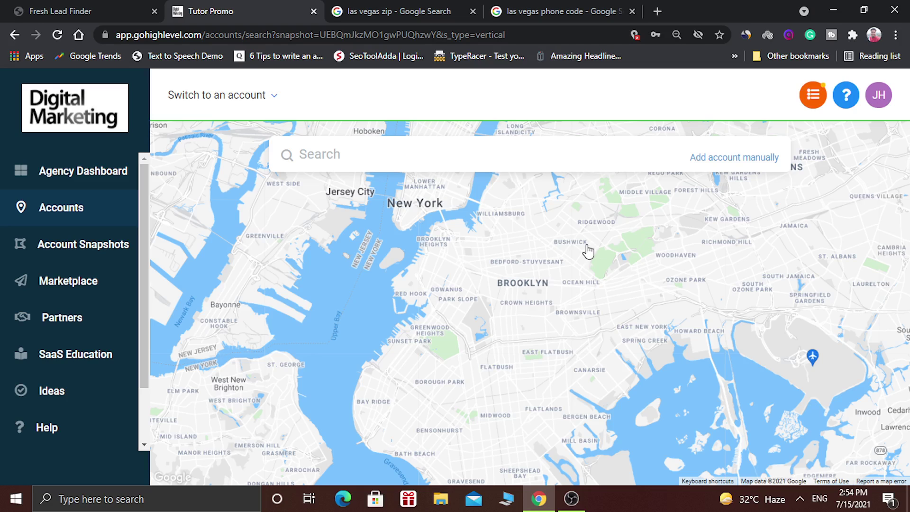
pyautogui.click(735, 162)
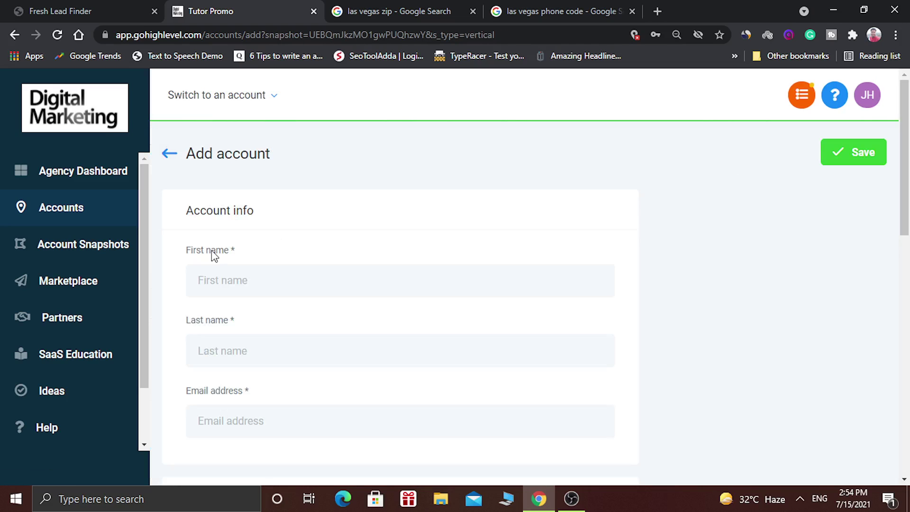
# - Enter first name 'Hair', last name 'Saloon' and the contact's e-mail address in Account info
pyautogui.click(235, 276)
pyautogui.write('H')
pyautogui.write('iar')
pyautogui.write('air')
pyautogui.click(254, 339)
pyautogui.write('Sa')
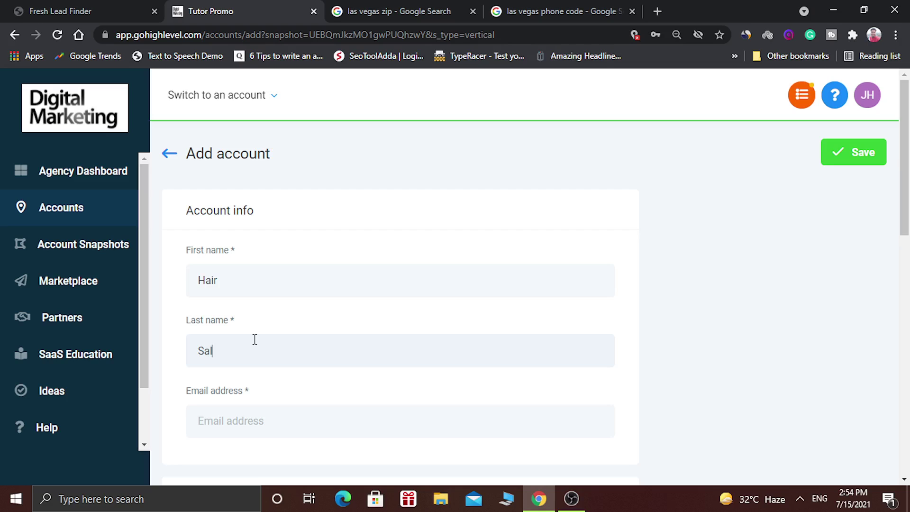
pyautogui.write('loon')
pyautogui.click(241, 415)
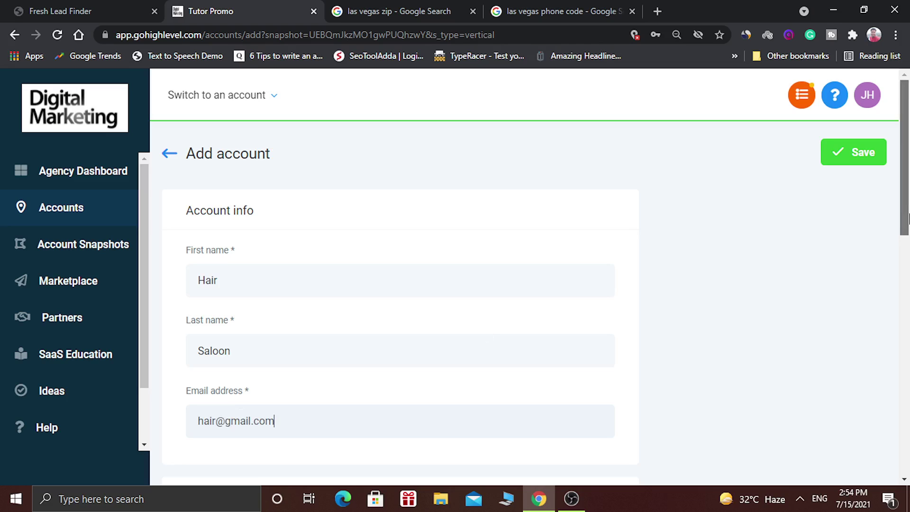
pyautogui.moveTo(905, 218); pyautogui.dragTo(908, 286)
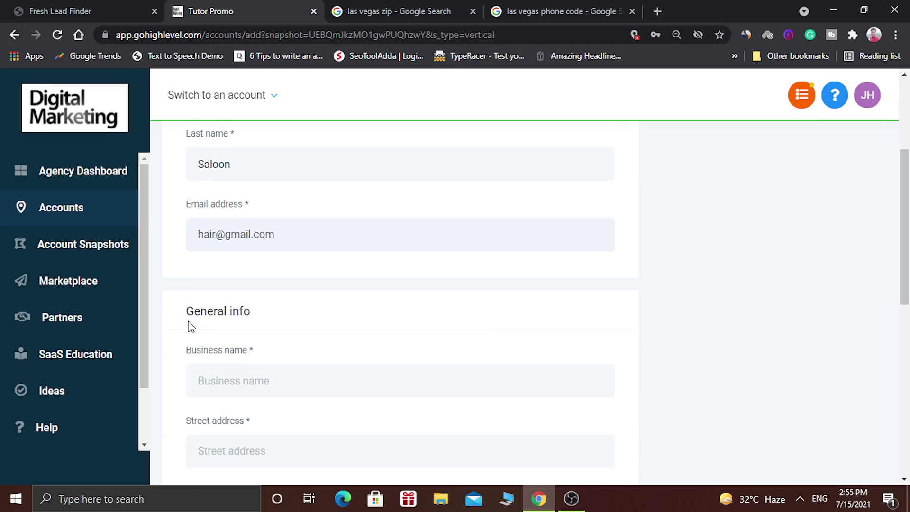
# - Enter the street address 'las vegas nevada' and the city 'las vegas'
pyautogui.moveTo(188, 321); pyautogui.dragTo(272, 316)
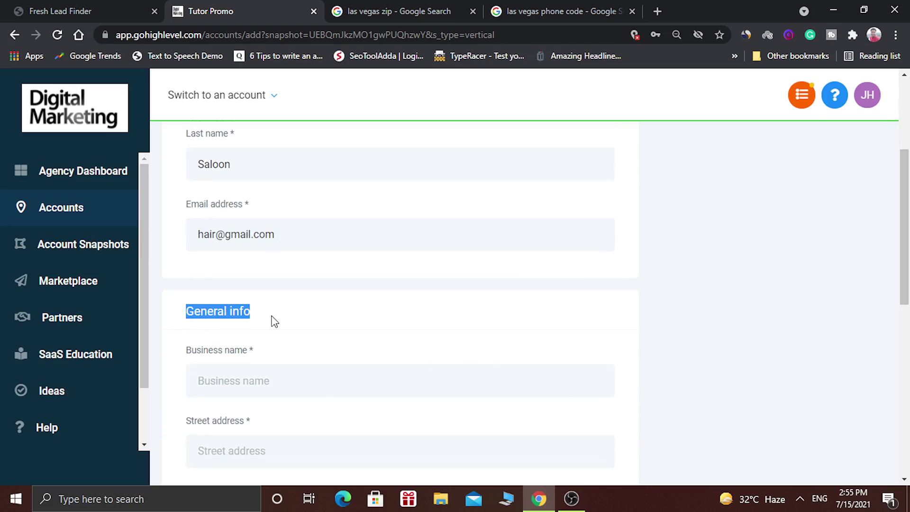
pyautogui.click(251, 381)
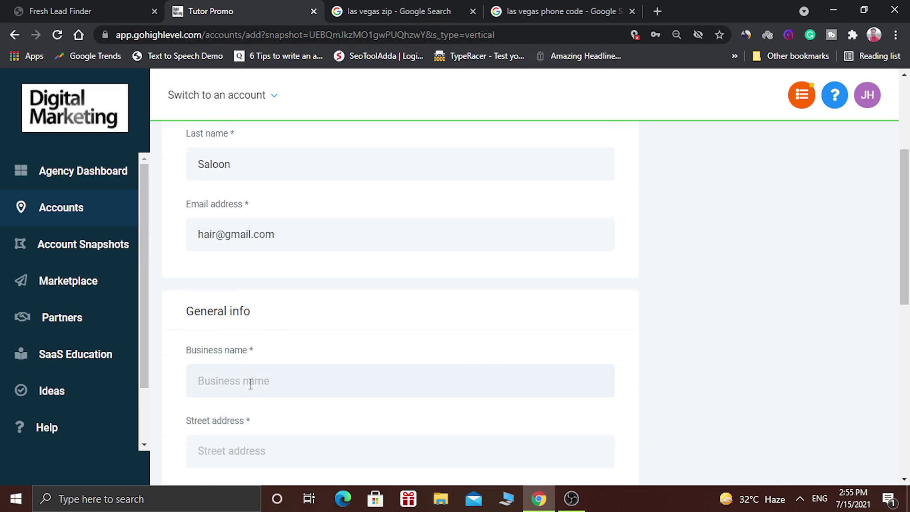
pyautogui.write('Har')
pyautogui.write('r Sala')
pyautogui.write('oon')
pyautogui.write('las ')
pyautogui.write('vegas')
pyautogui.write(' neva')
pyautogui.write('da')
pyautogui.scroll(-1, 908, 313)
pyautogui.scroll(-4, 907, 313)
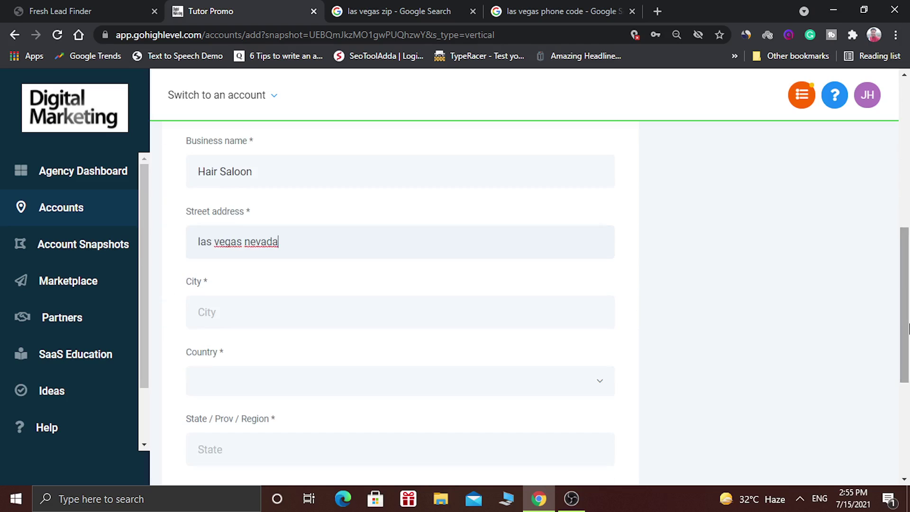
pyautogui.click(452, 316)
pyautogui.write('las vegas')
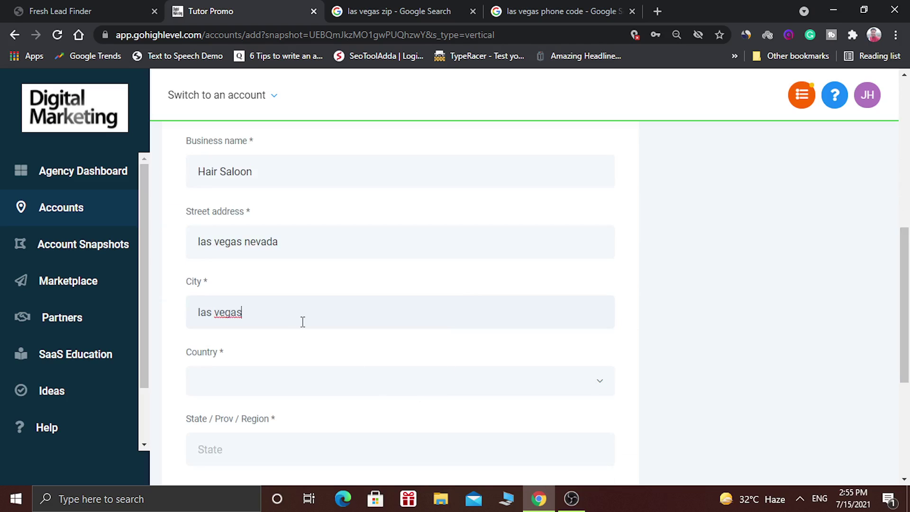
# - Set the Country dropdown to United States
pyautogui.click(365, 383)
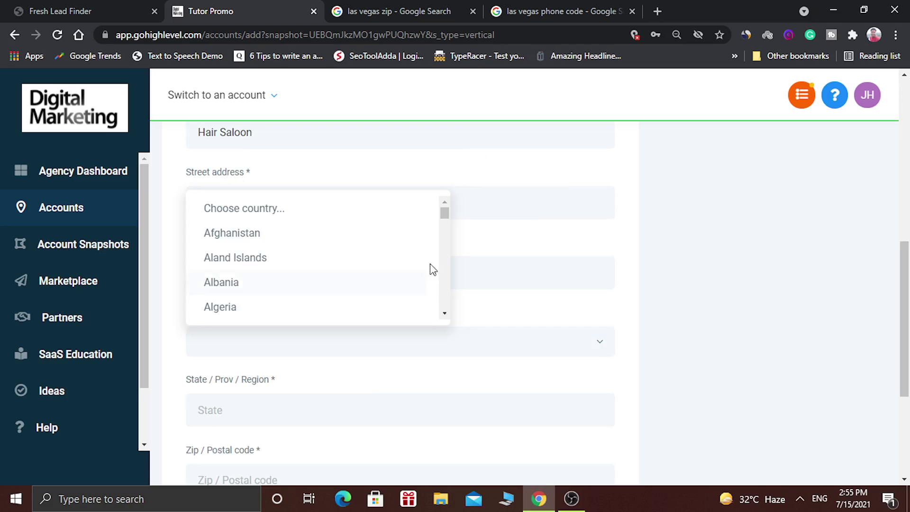
pyautogui.scroll(-20, 447, 284)
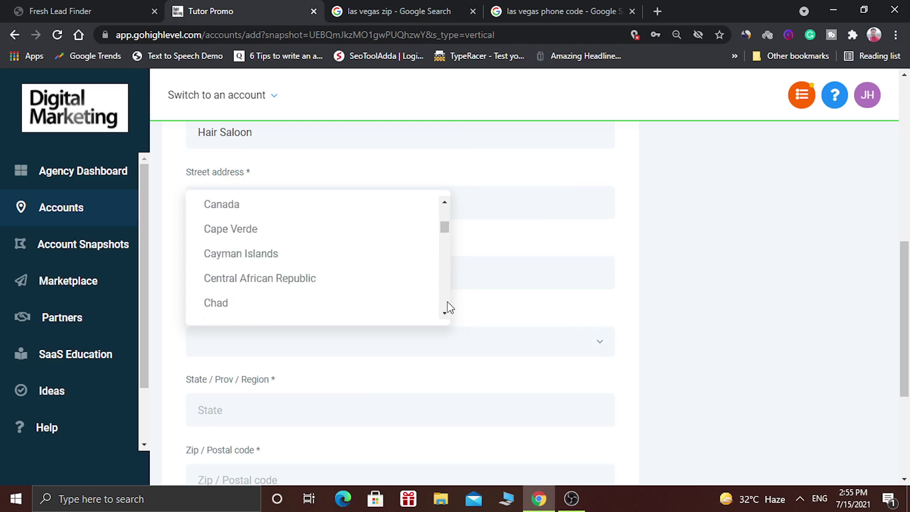
pyautogui.scroll(-20, 448, 311)
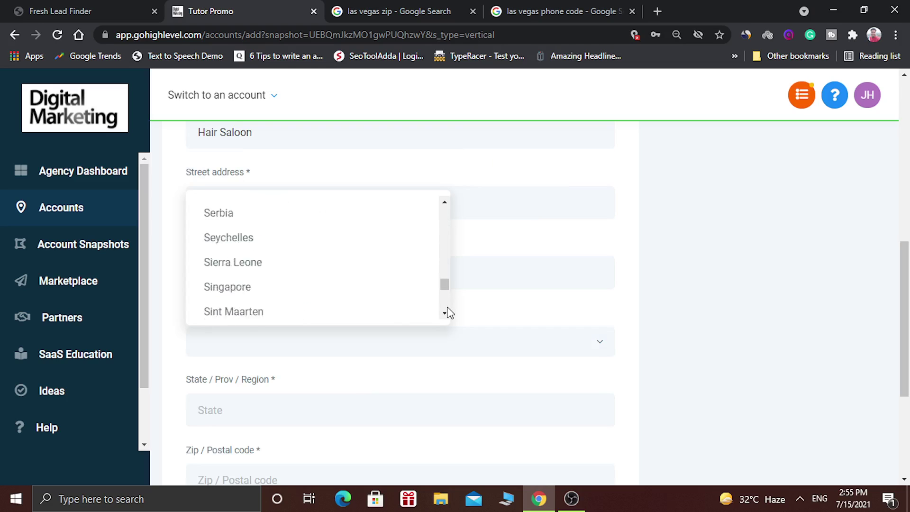
pyautogui.scroll(4, 447, 303)
pyautogui.click(360, 302)
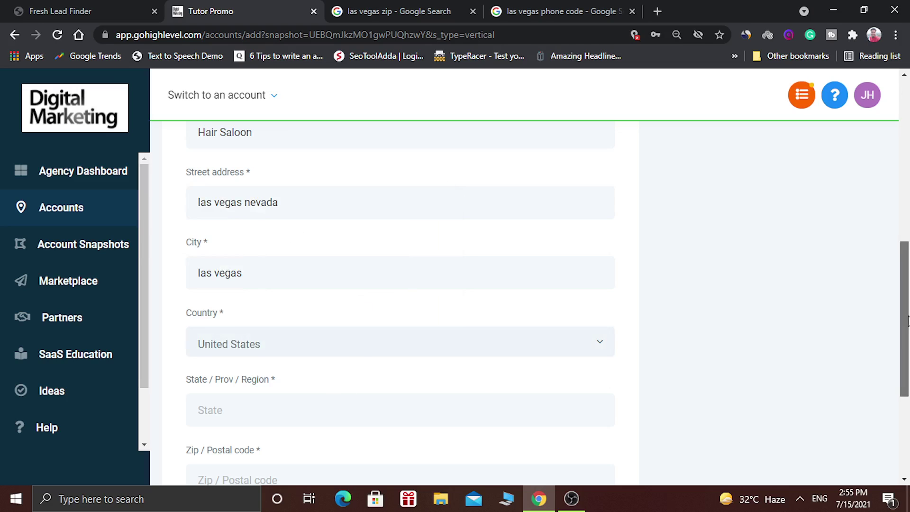
pyautogui.moveTo(905, 324); pyautogui.dragTo(905, 348)
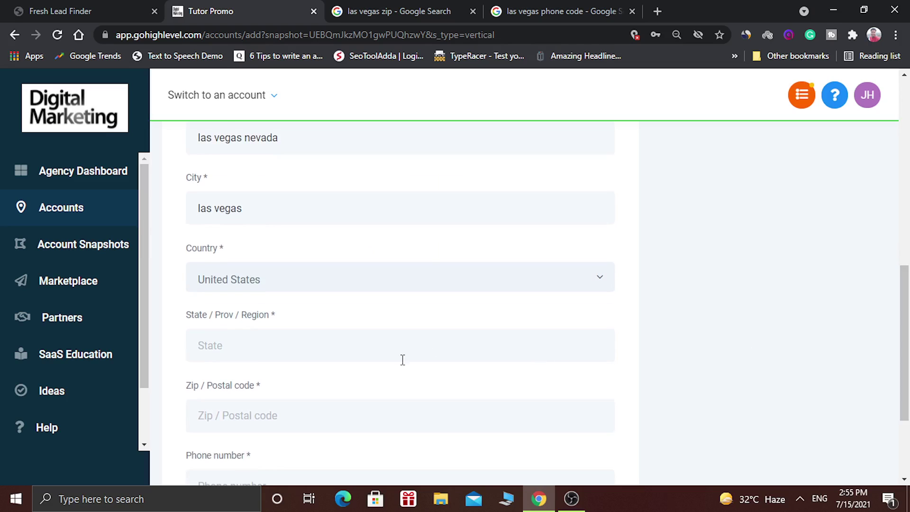
pyautogui.moveTo(905, 341); pyautogui.dragTo(906, 360)
# - Set the state to Nevada and the zip / postal code to 89110
pyautogui.click(368, 366)
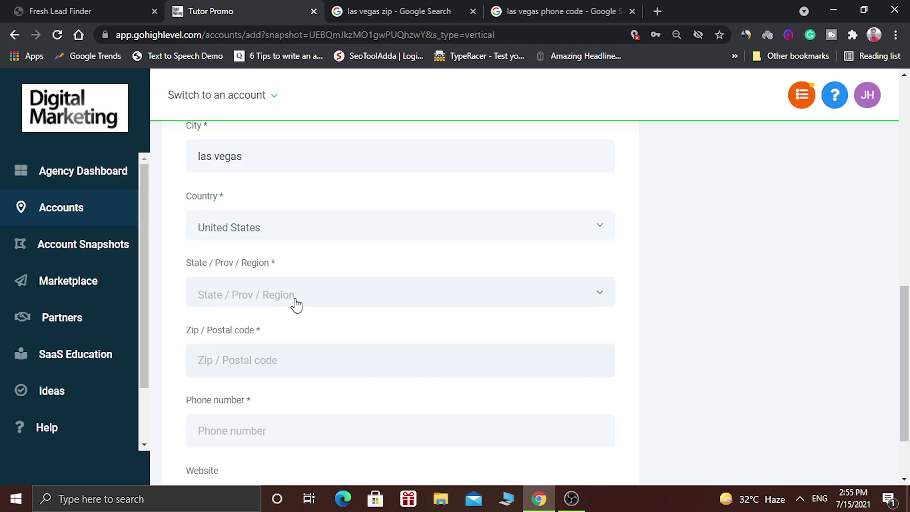
pyautogui.click(314, 297)
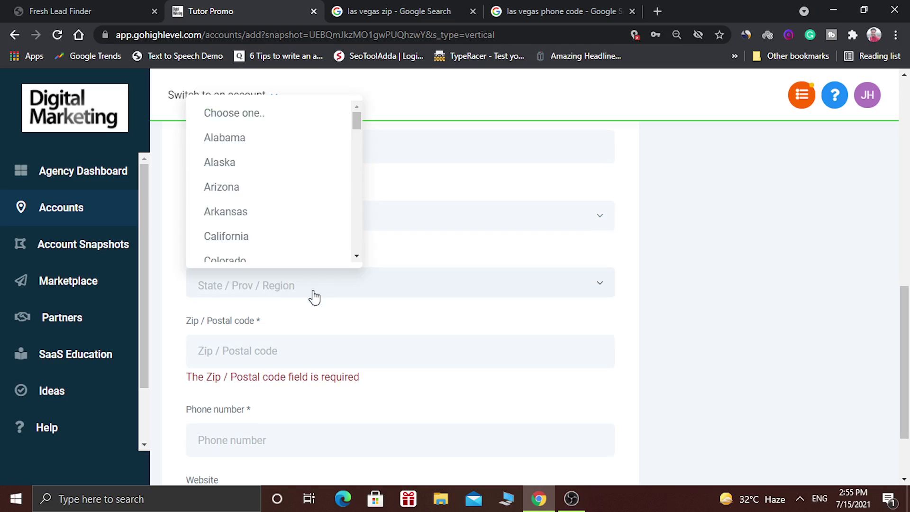
pyautogui.moveTo(357, 122); pyautogui.dragTo(356, 193)
pyautogui.click(275, 215)
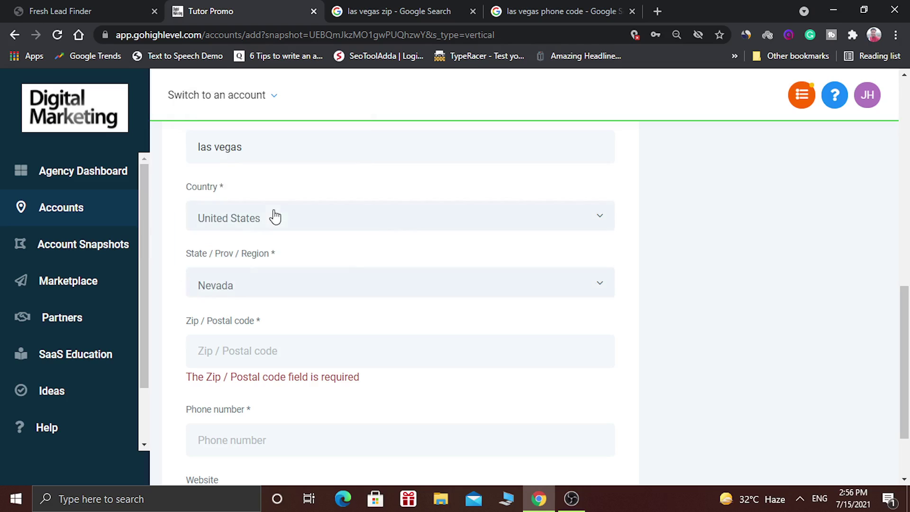
pyautogui.click(262, 343)
pyautogui.write('89110')
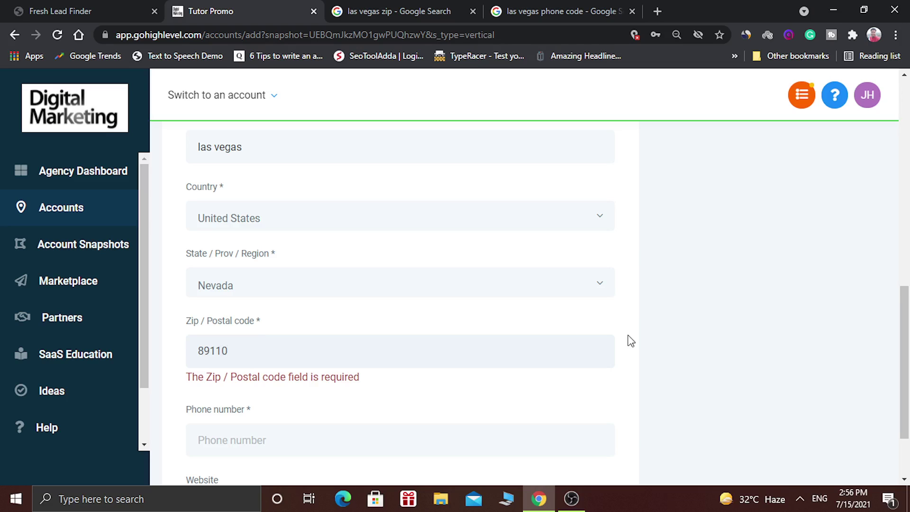
# - Enter the business phone number and scroll back to the top of the form
pyautogui.moveTo(904, 341); pyautogui.dragTo(907, 372)
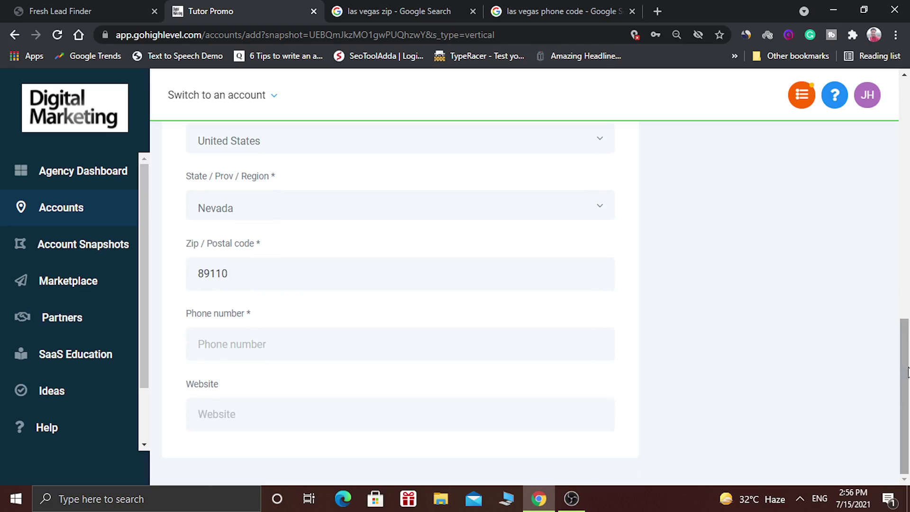
pyautogui.click(405, 356)
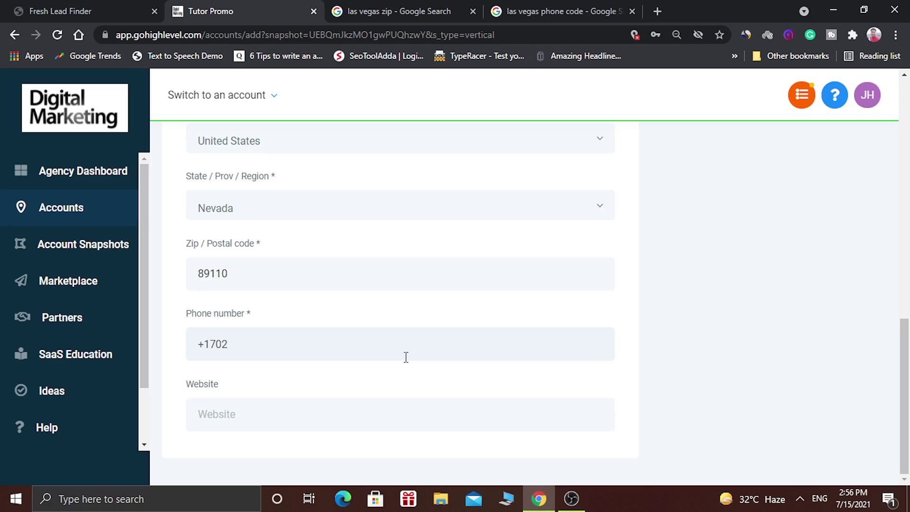
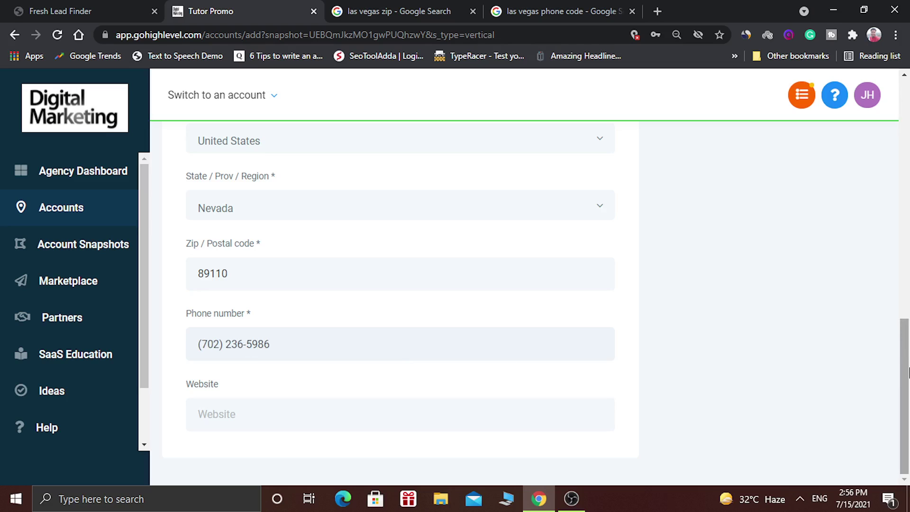
pyautogui.moveTo(904, 355); pyautogui.dragTo(908, 138)
# - Save the new account and review its General info
pyautogui.click(856, 155)
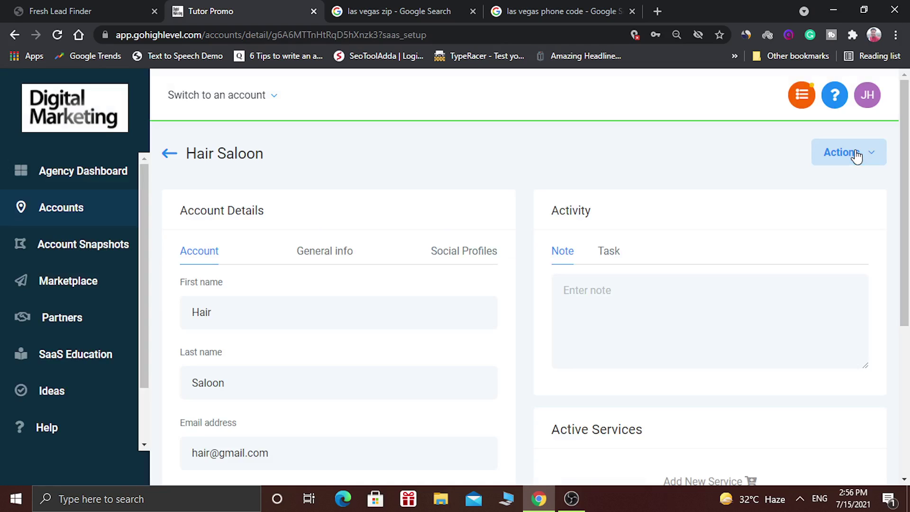
pyautogui.moveTo(905, 159); pyautogui.dragTo(908, 179)
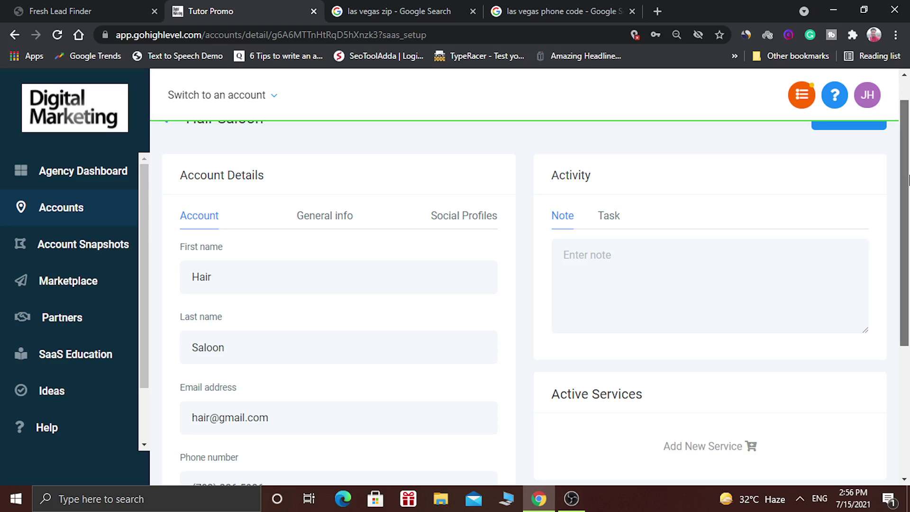
pyautogui.moveTo(907, 179); pyautogui.dragTo(908, 177)
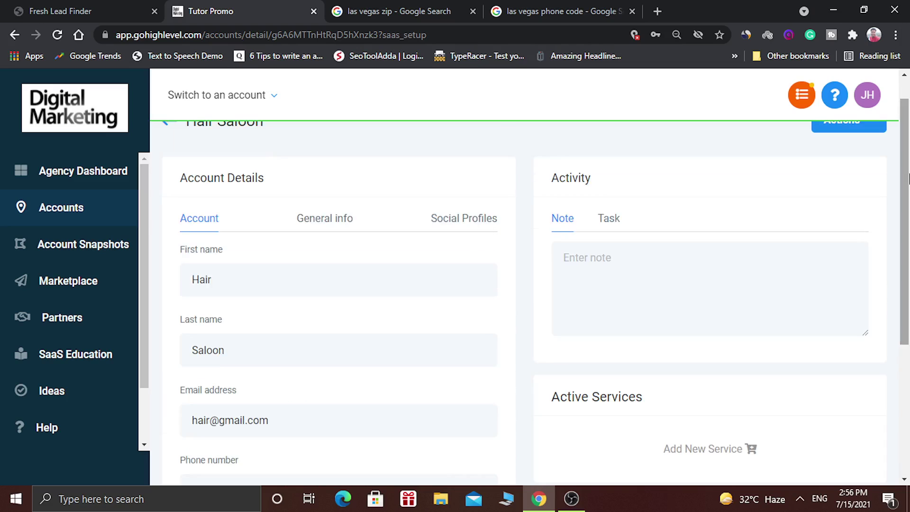
pyautogui.click(315, 220)
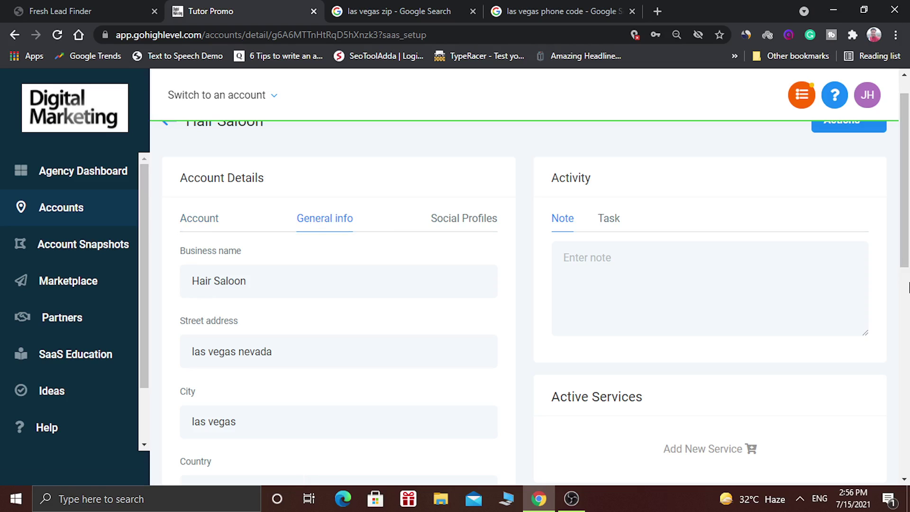
pyautogui.moveTo(908, 234); pyautogui.dragTo(908, 232)
# - Check the empty Social Profiles fields, then switch the activity panel to adding a task
pyautogui.click(468, 233)
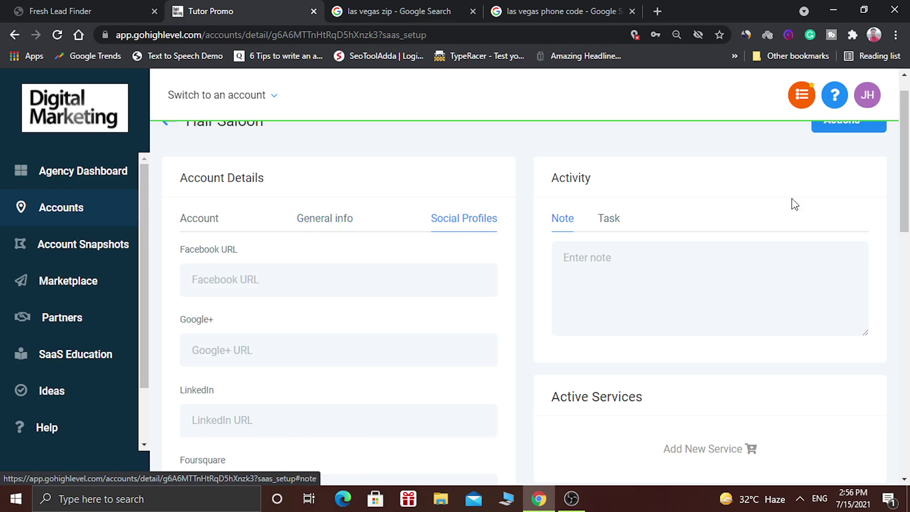
pyautogui.scroll(-1, 907, 187)
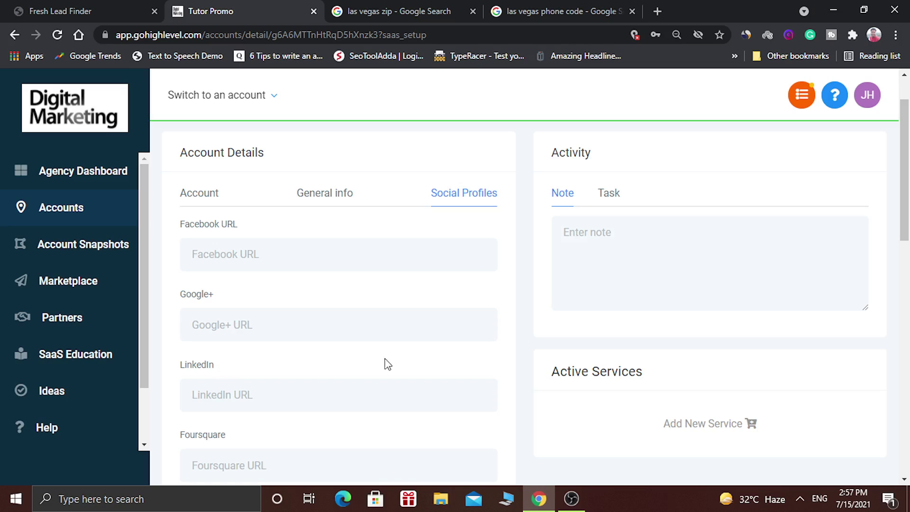
pyautogui.moveTo(905, 219); pyautogui.dragTo(907, 288)
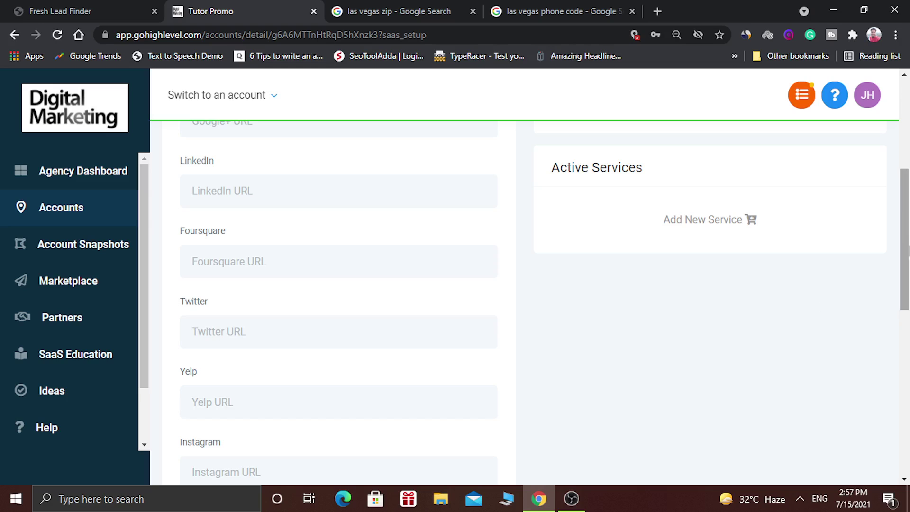
pyautogui.moveTo(908, 251); pyautogui.dragTo(908, 317)
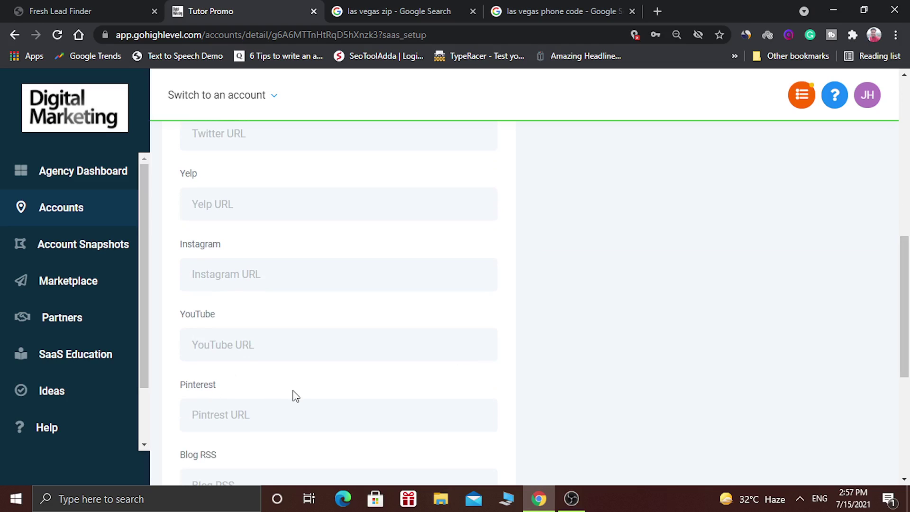
pyautogui.scroll(-3, 331, 379)
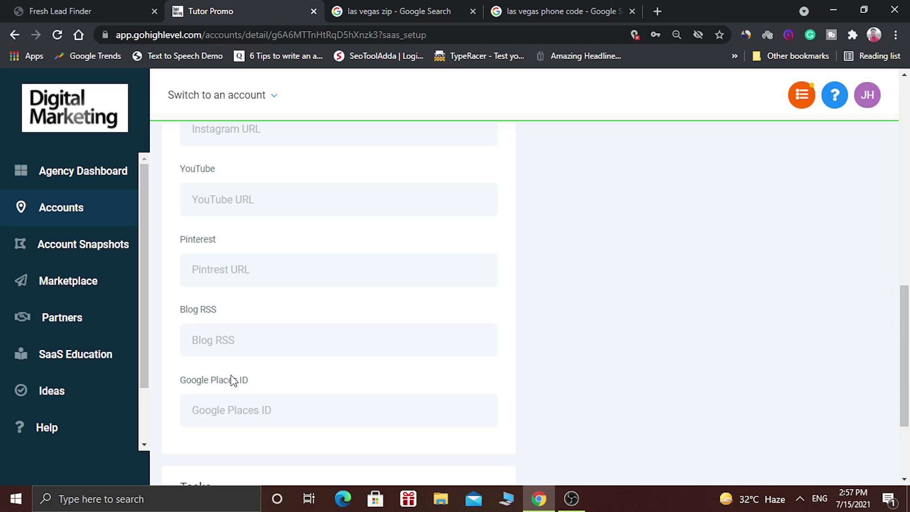
pyautogui.moveTo(905, 350); pyautogui.dragTo(907, 129)
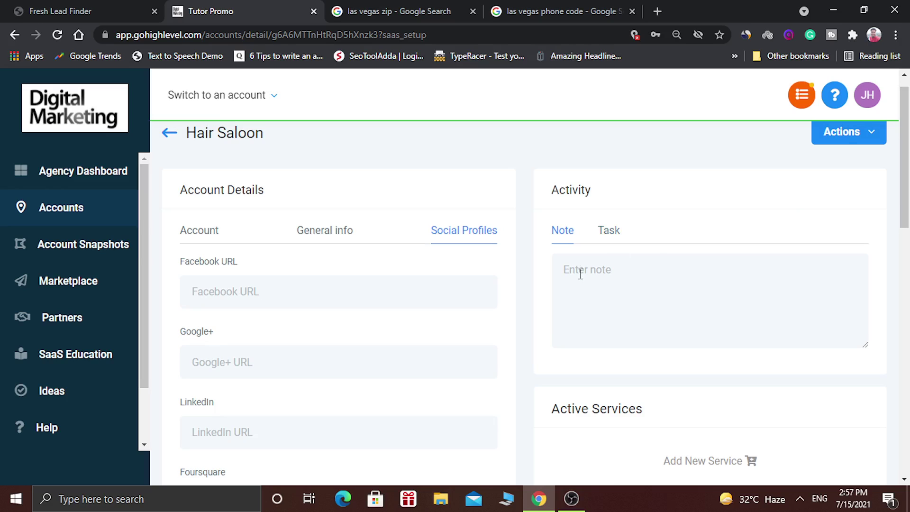
pyautogui.click(610, 232)
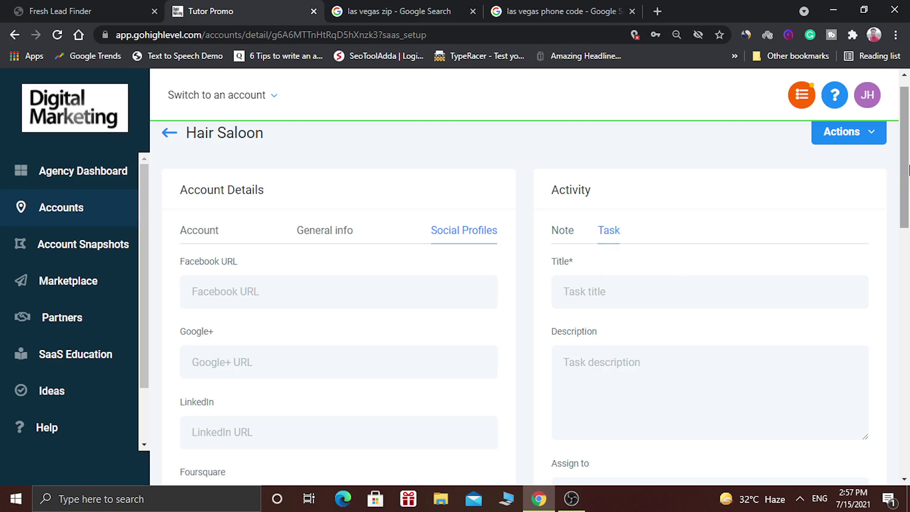
pyautogui.scroll(1, 908, 161)
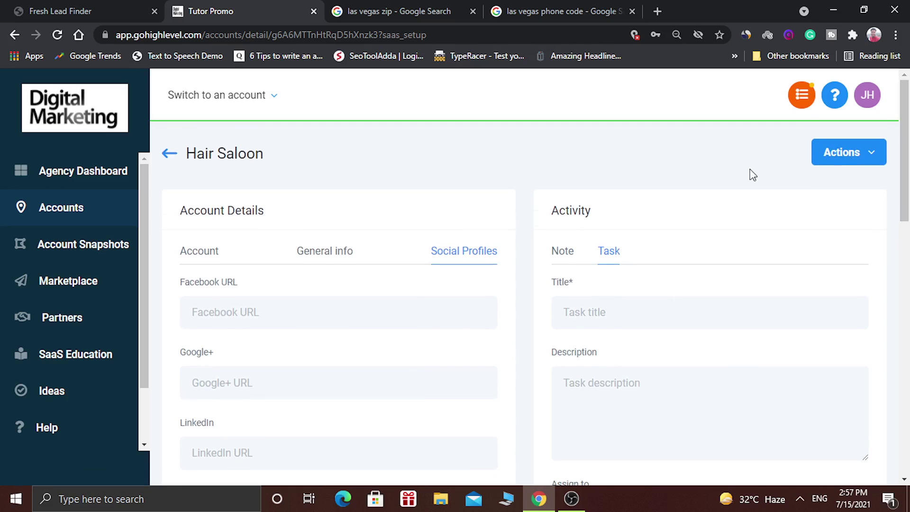
# - Via Actions > Load Snapshot, pick Vertical - Hair Salon Snapshot and proceed to asset selection
pyautogui.click(843, 158)
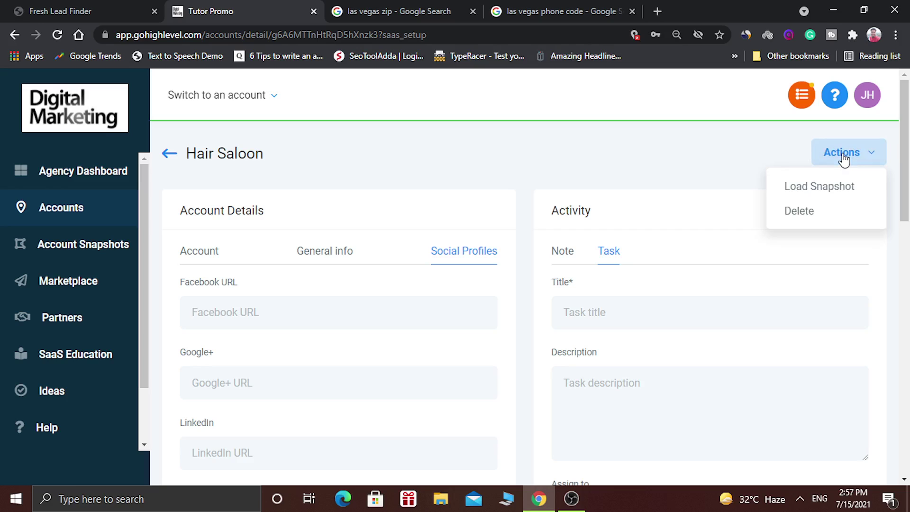
pyautogui.click(818, 187)
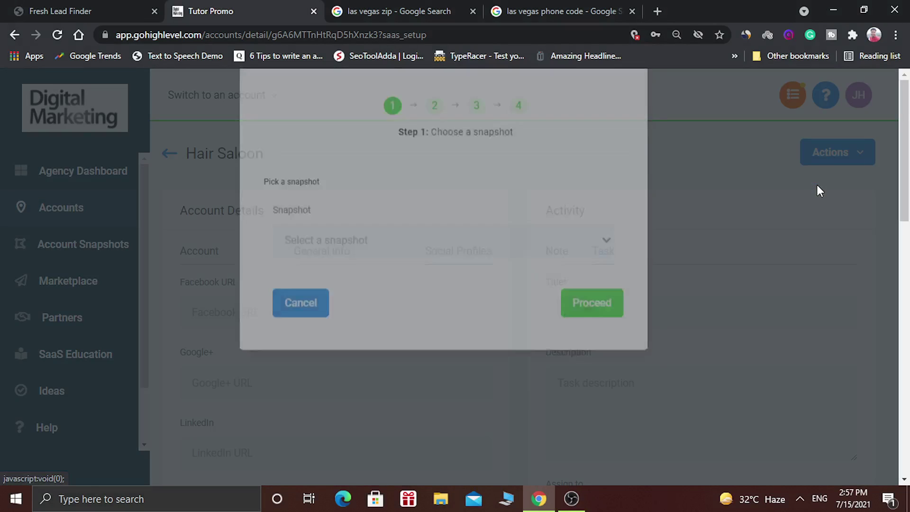
pyautogui.click(433, 291)
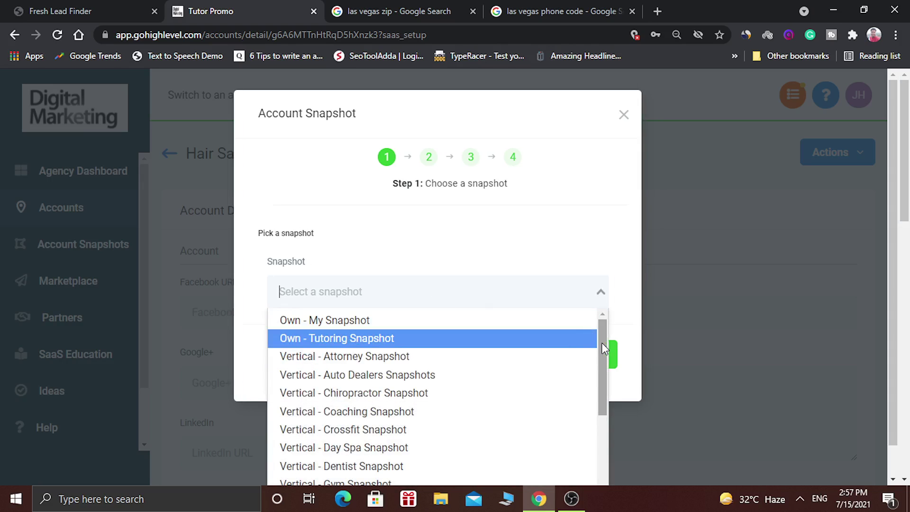
pyautogui.moveTo(602, 343); pyautogui.dragTo(599, 388)
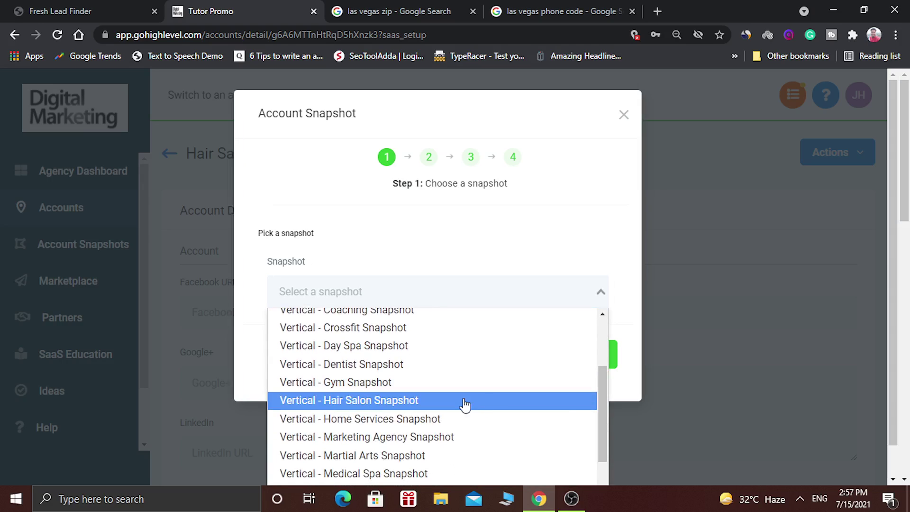
pyautogui.click(370, 400)
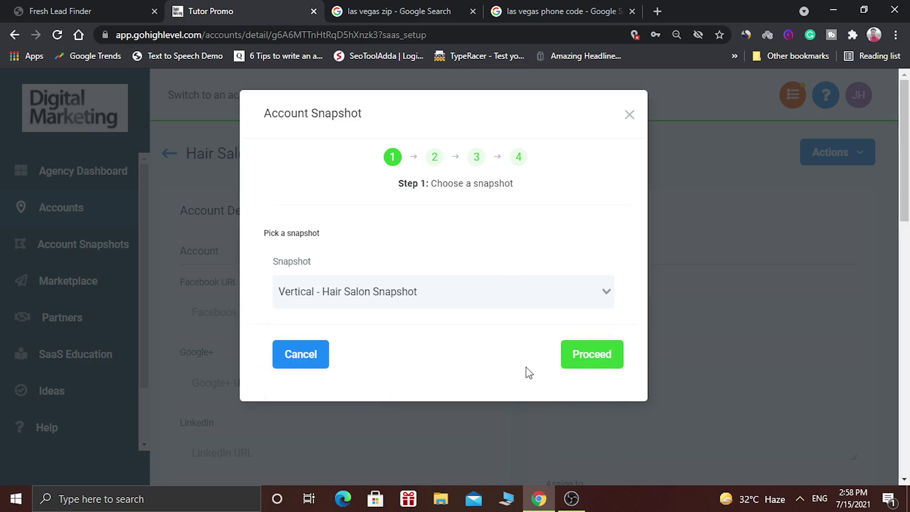
pyautogui.click(608, 359)
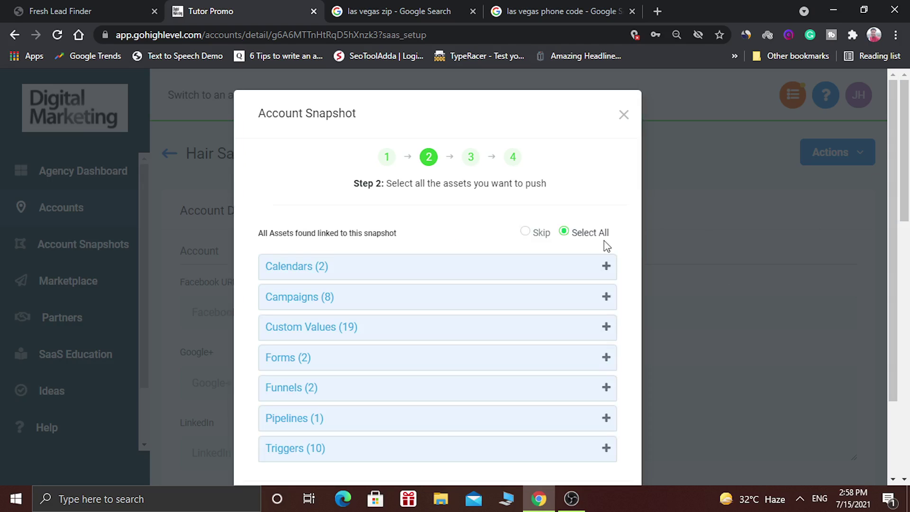
pyautogui.click(601, 266)
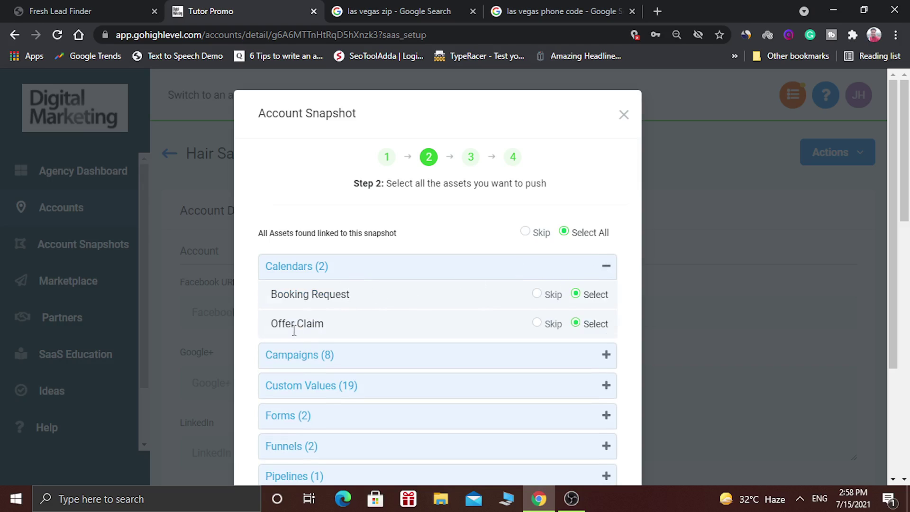
pyautogui.click(608, 271)
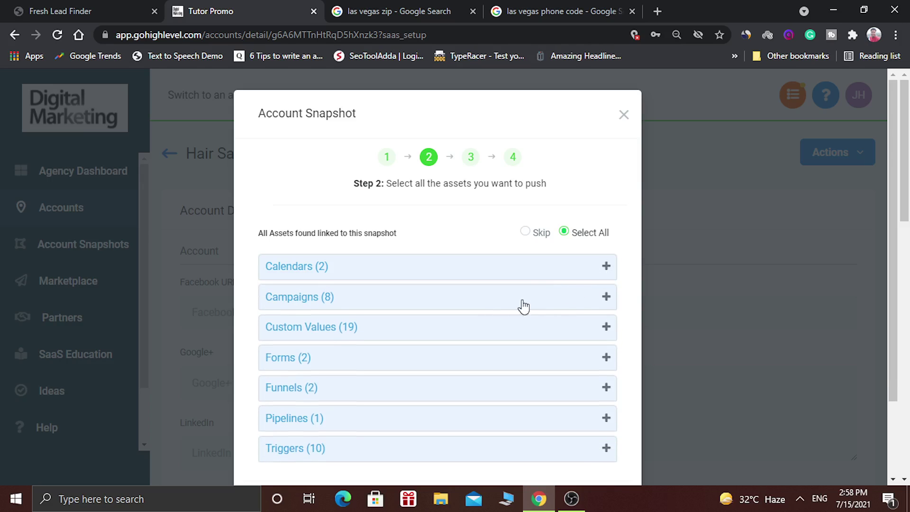
pyautogui.click(595, 297)
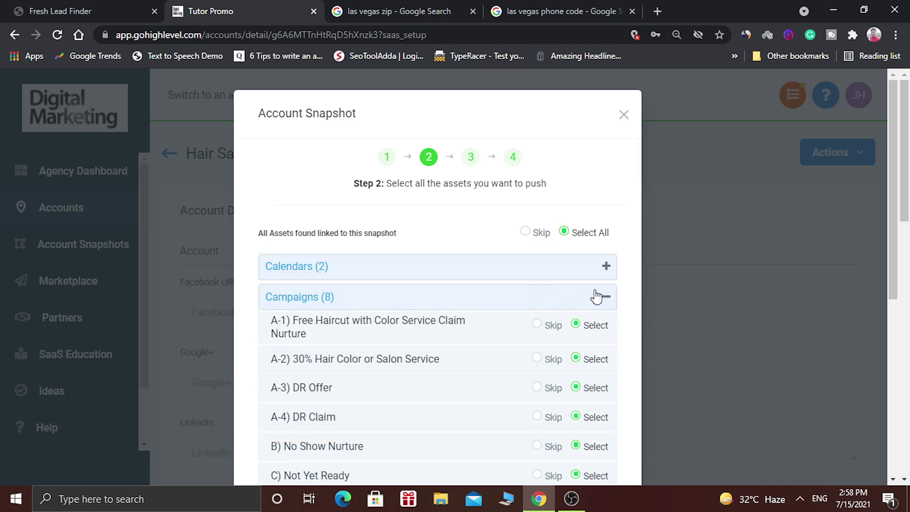
pyautogui.moveTo(899, 219); pyautogui.dragTo(891, 279)
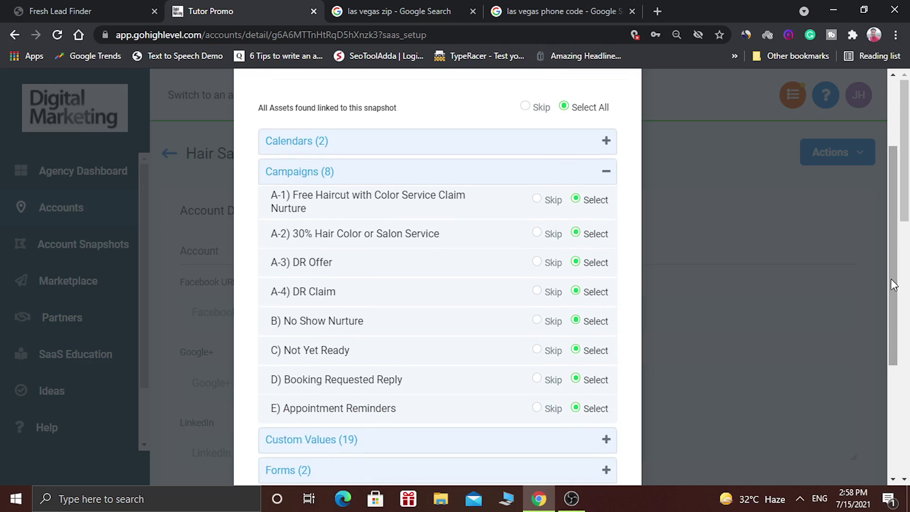
pyautogui.click(601, 175)
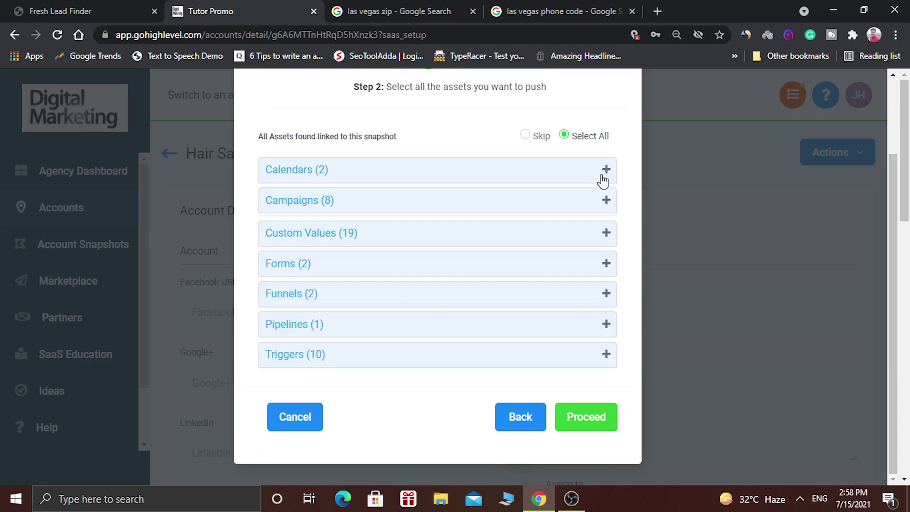
pyautogui.click(605, 234)
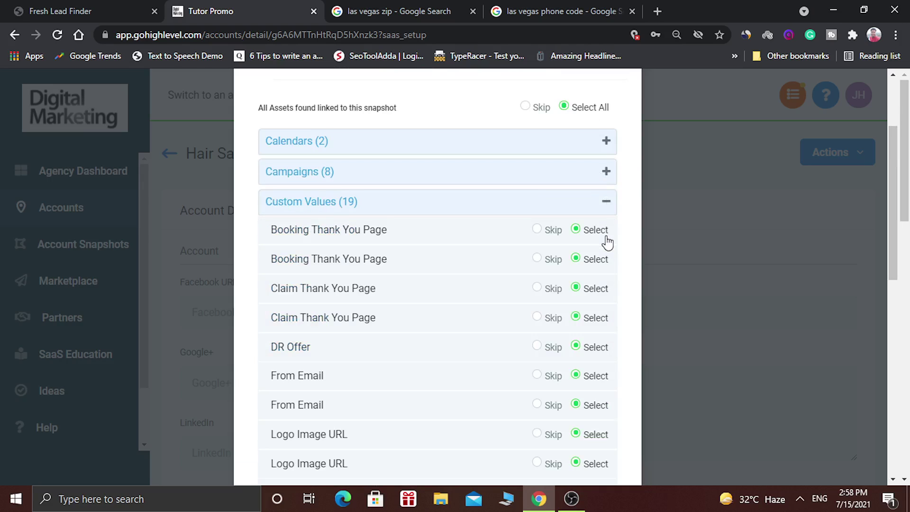
pyautogui.click(605, 203)
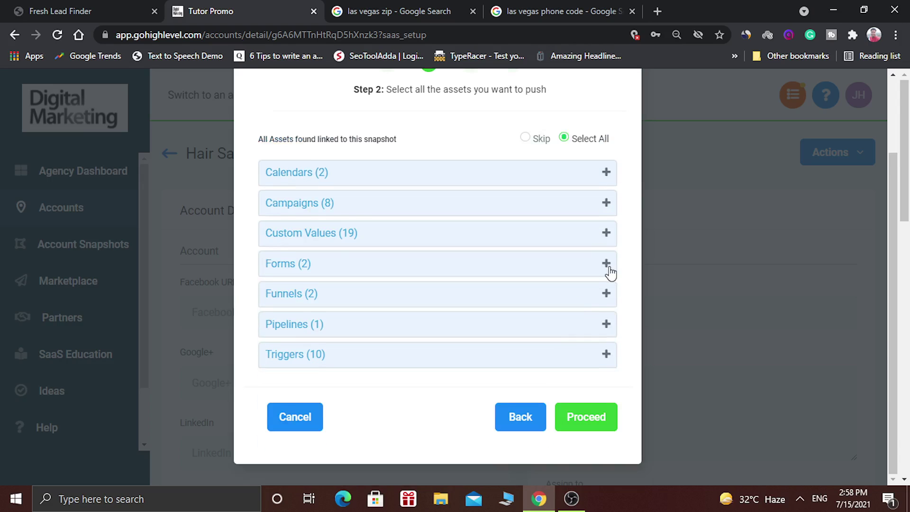
pyautogui.click(608, 267)
pyautogui.click(604, 233)
pyautogui.click(606, 292)
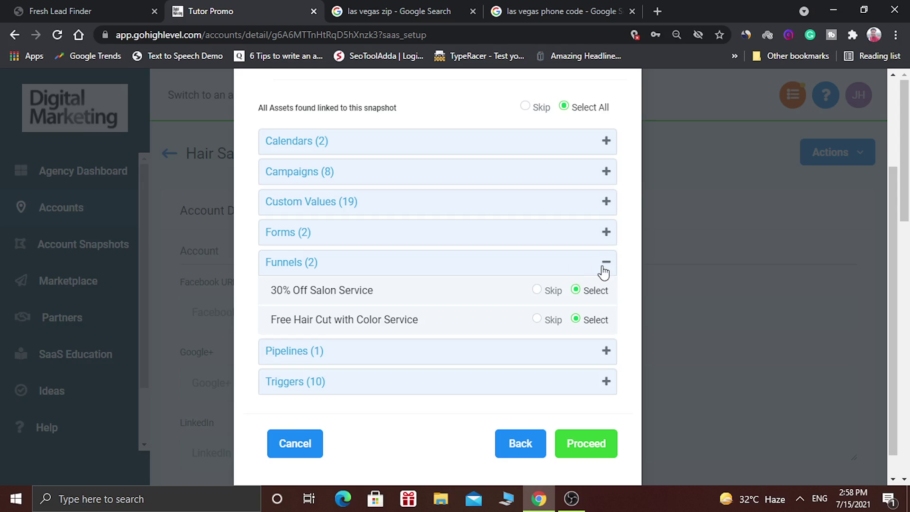
pyautogui.click(604, 264)
pyautogui.click(603, 324)
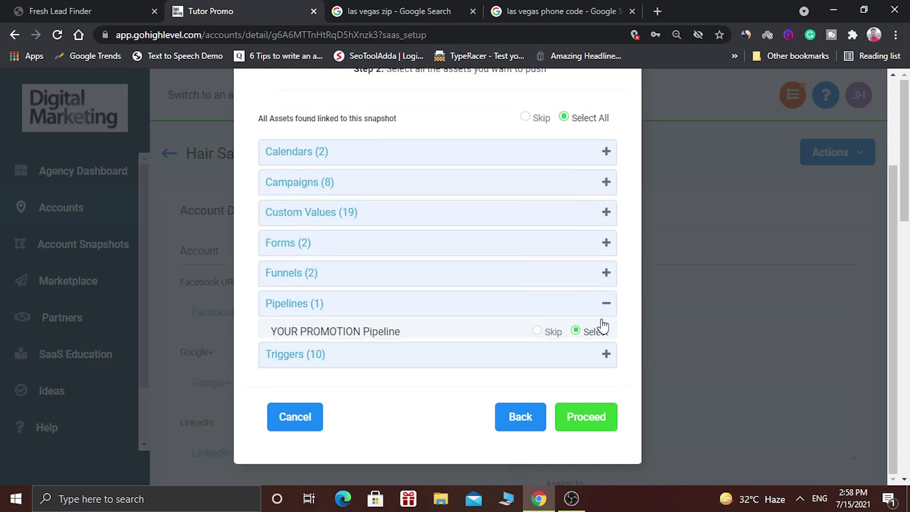
pyautogui.click(604, 295)
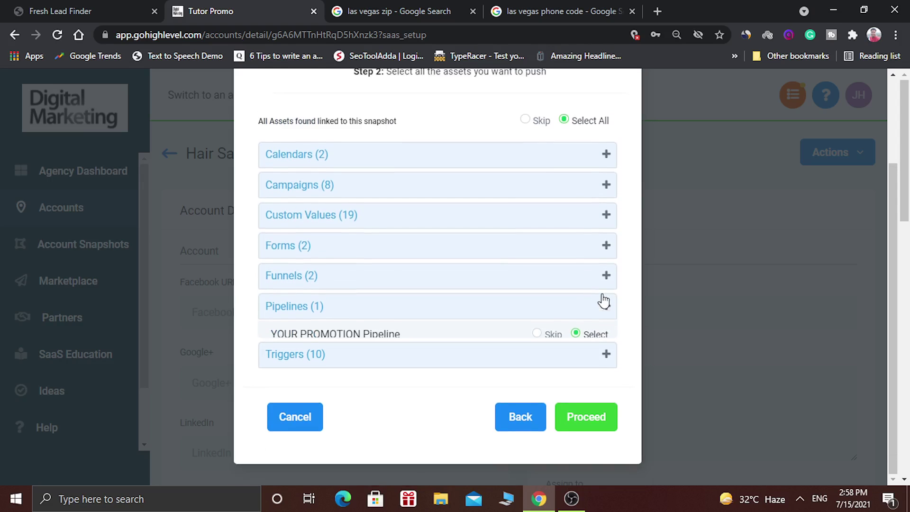
pyautogui.click(603, 356)
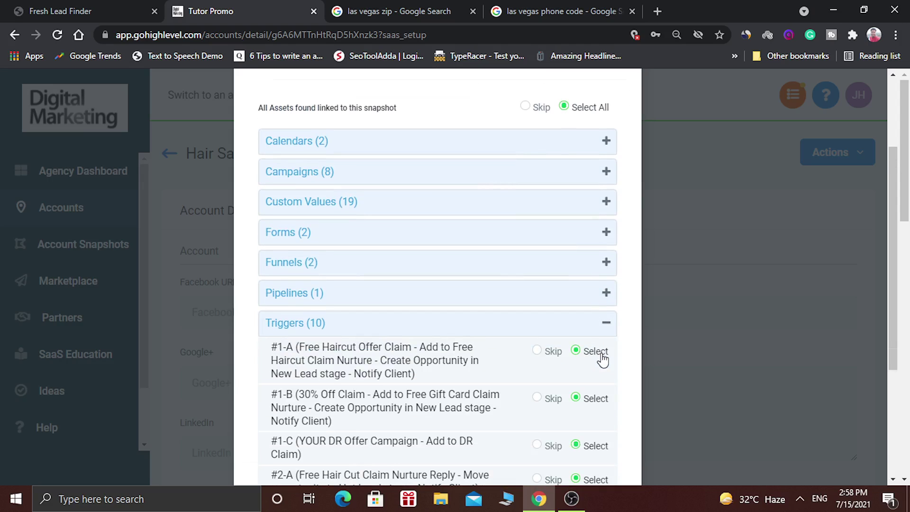
pyautogui.click(608, 324)
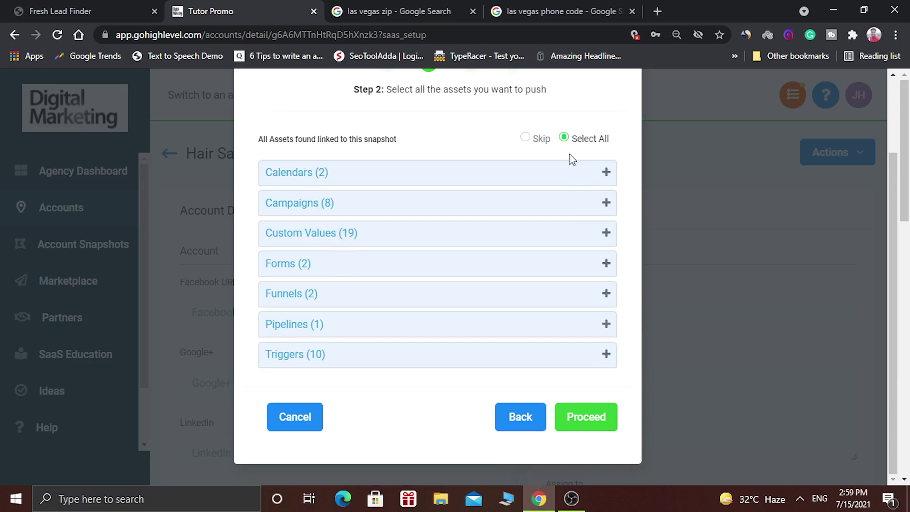
pyautogui.click(525, 139)
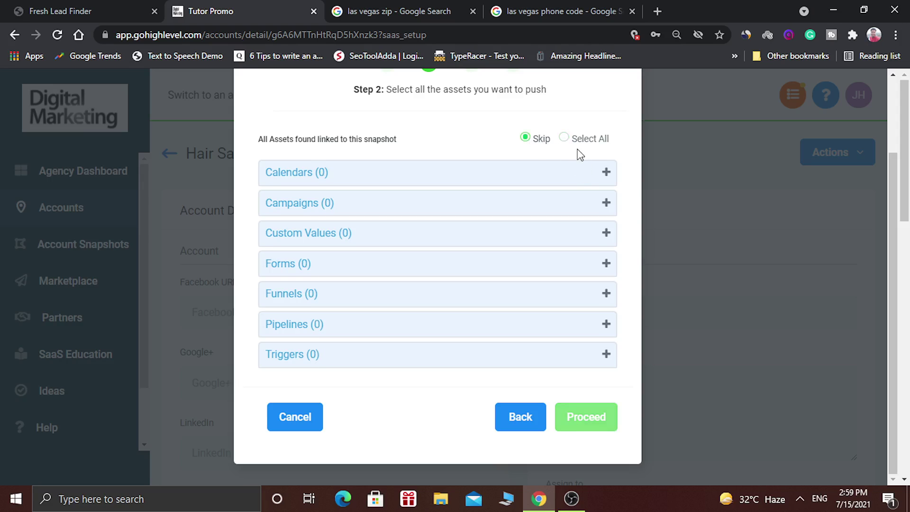
pyautogui.click(564, 138)
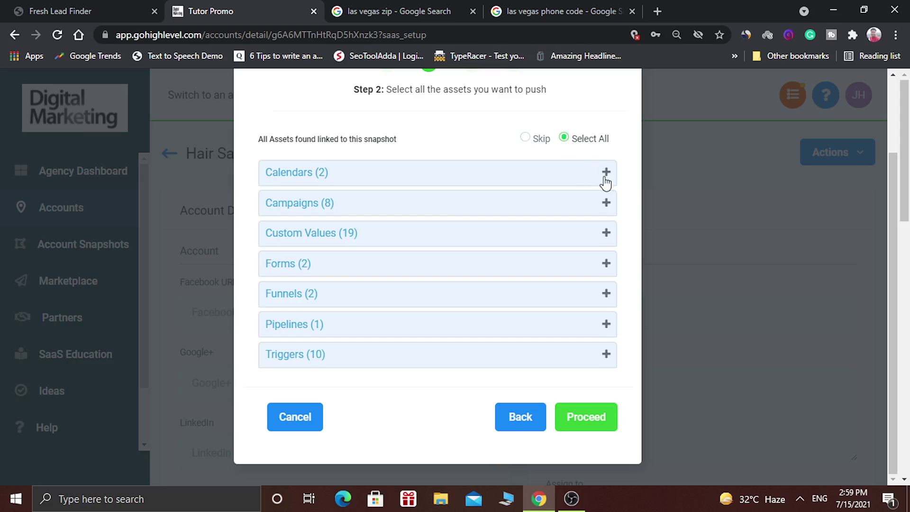
pyautogui.click(605, 204)
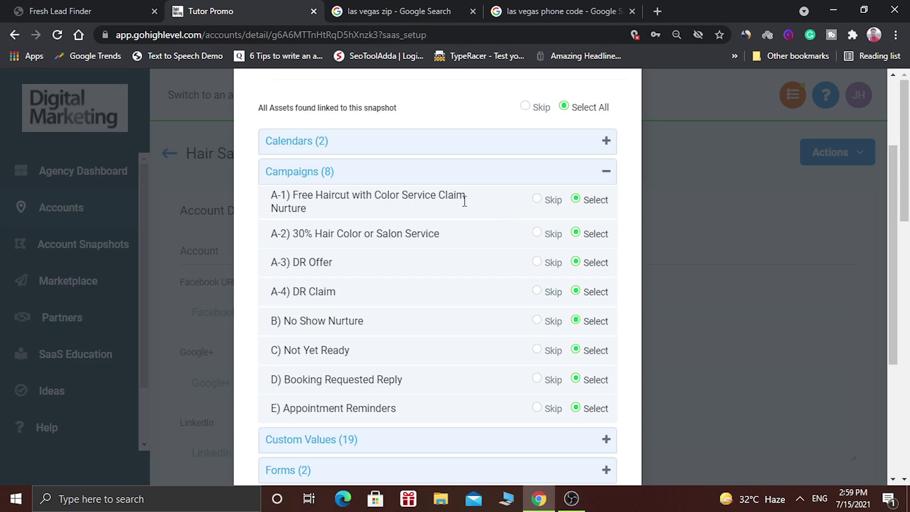
pyautogui.click(536, 199)
pyautogui.click(537, 233)
pyautogui.click(537, 262)
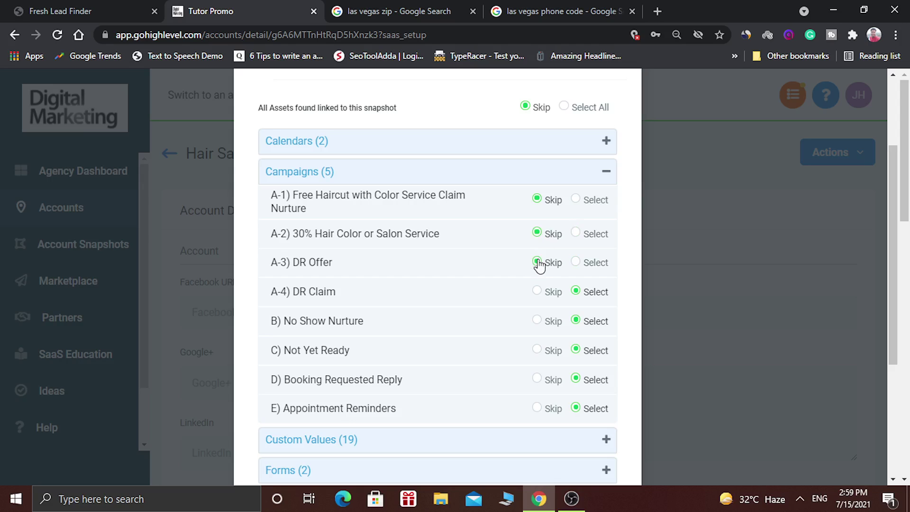
pyautogui.click(605, 172)
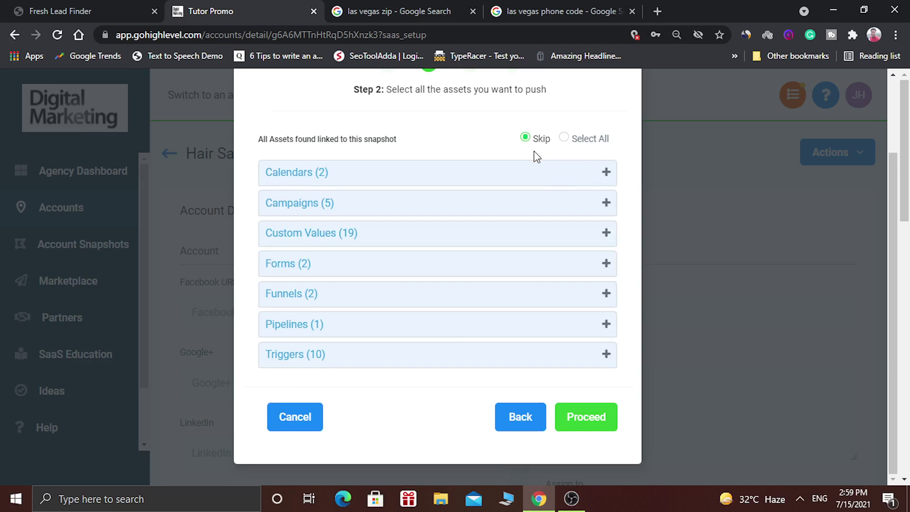
pyautogui.click(564, 139)
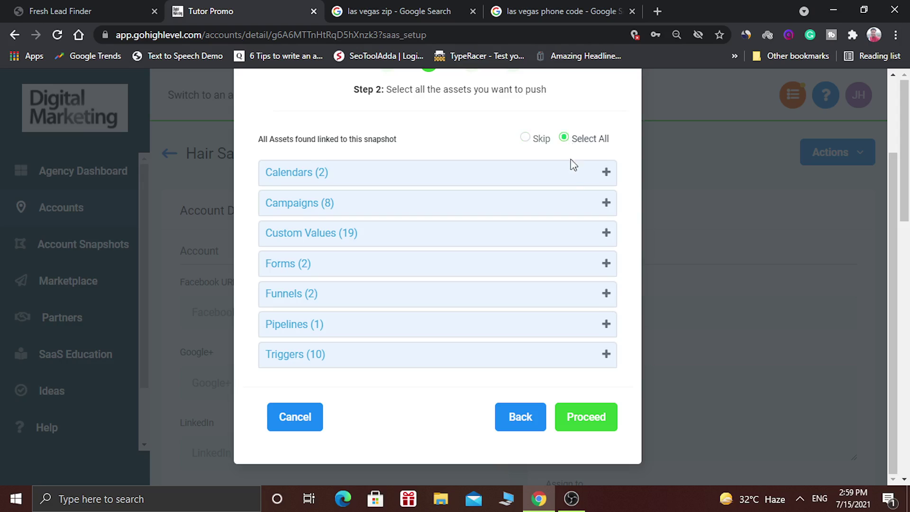
# - At the conflict check, switch from Overwrite All to Skip All for the Hair Saloon assets
pyautogui.click(587, 417)
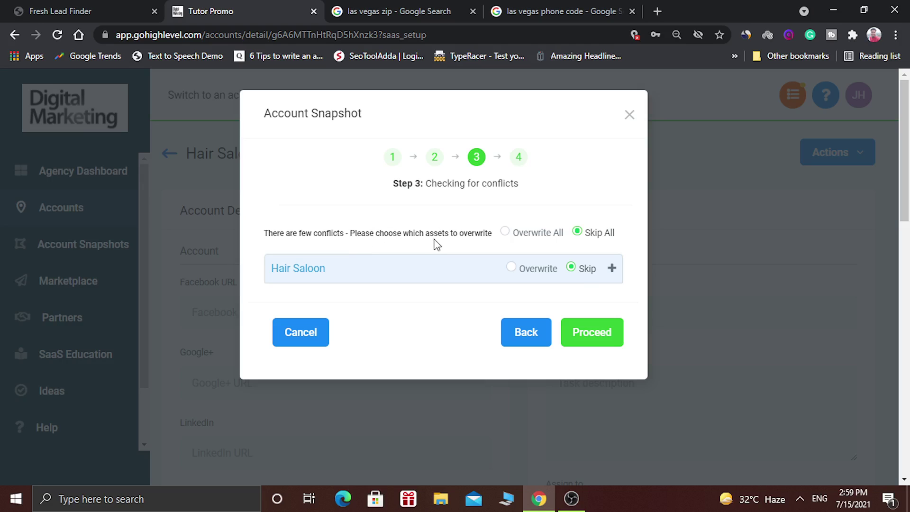
pyautogui.click(505, 232)
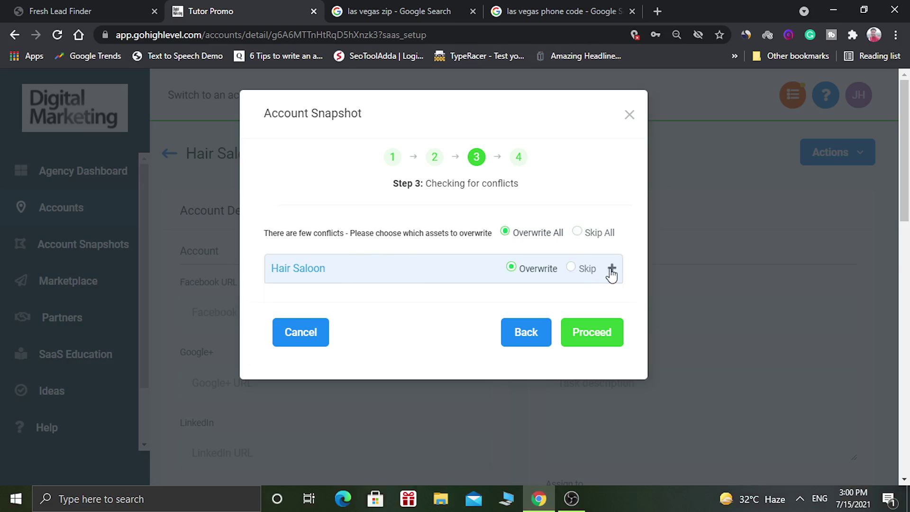
pyautogui.click(611, 269)
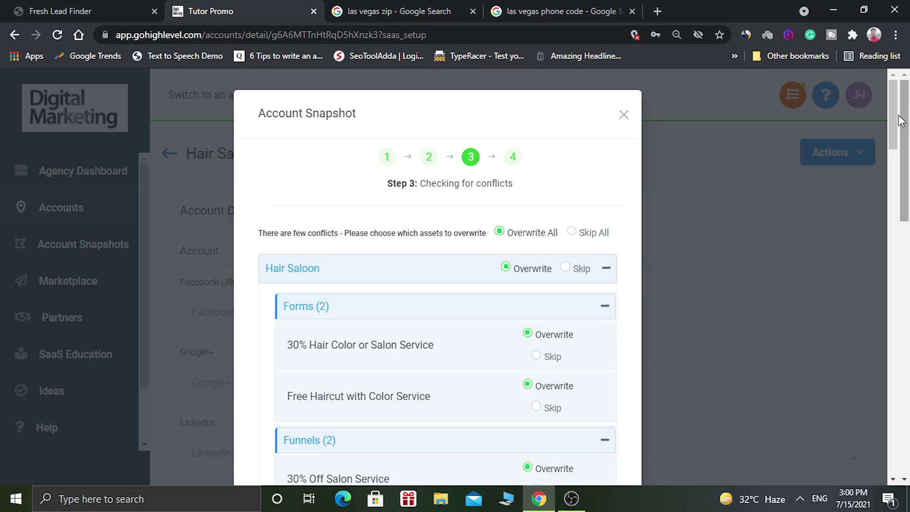
pyautogui.moveTo(893, 117); pyautogui.dragTo(893, 109)
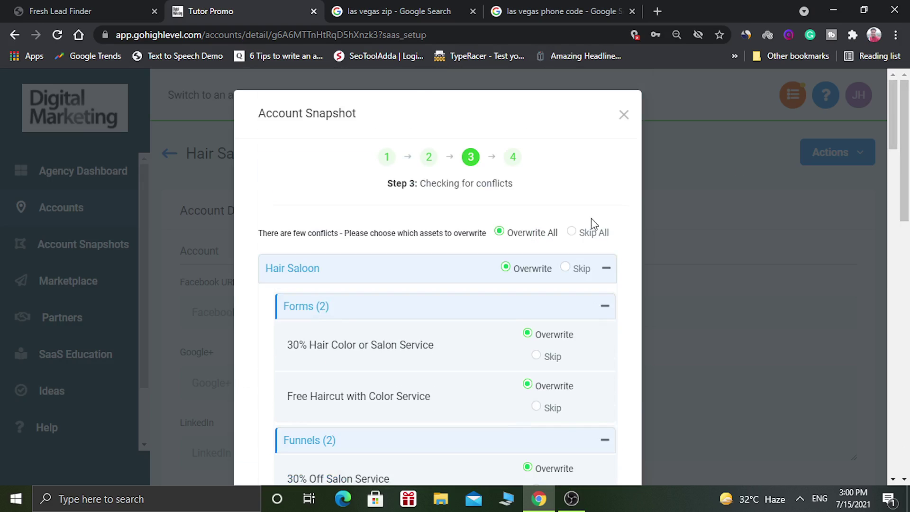
pyautogui.click(574, 236)
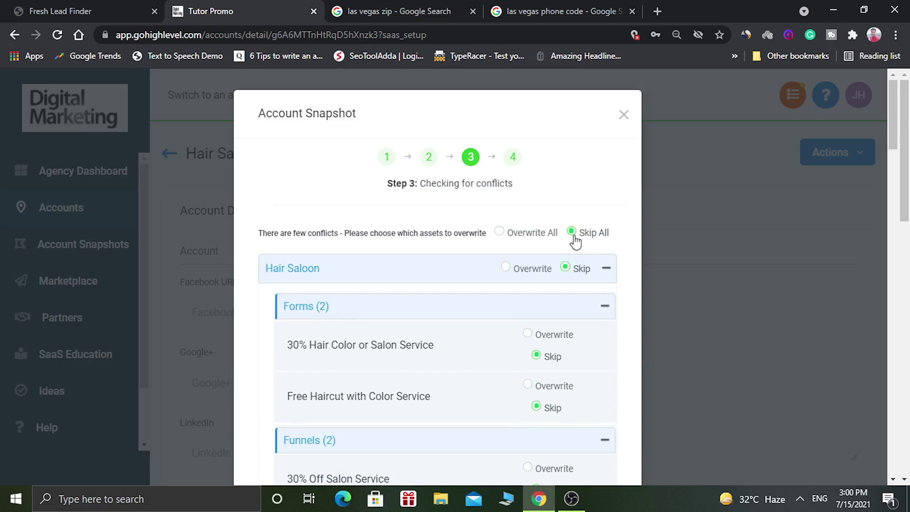
pyautogui.click(604, 306)
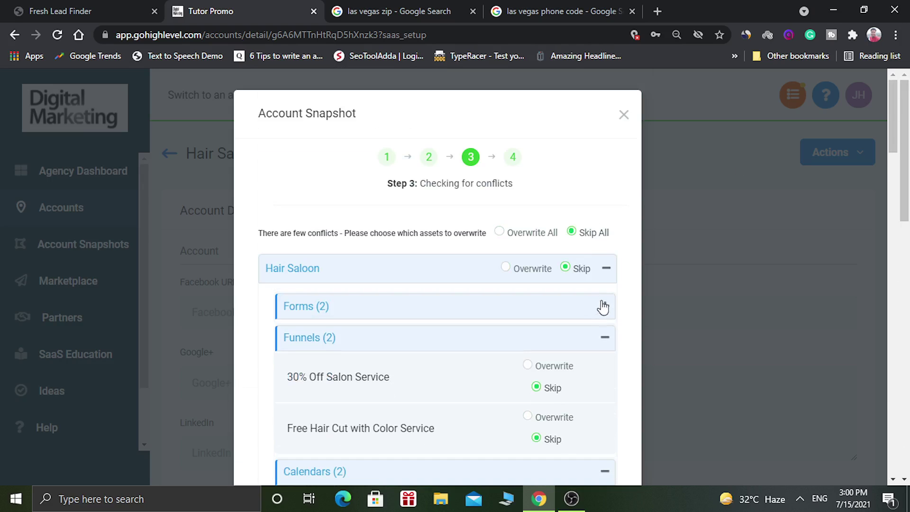
pyautogui.click(609, 272)
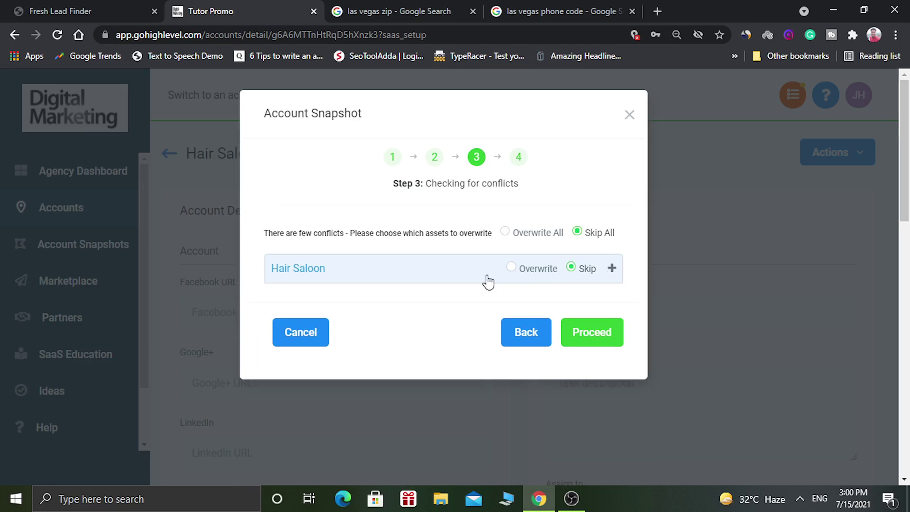
# - Confirm copying the snapshot data into Hair Saloon and dismiss the Step 4 message
pyautogui.click(602, 335)
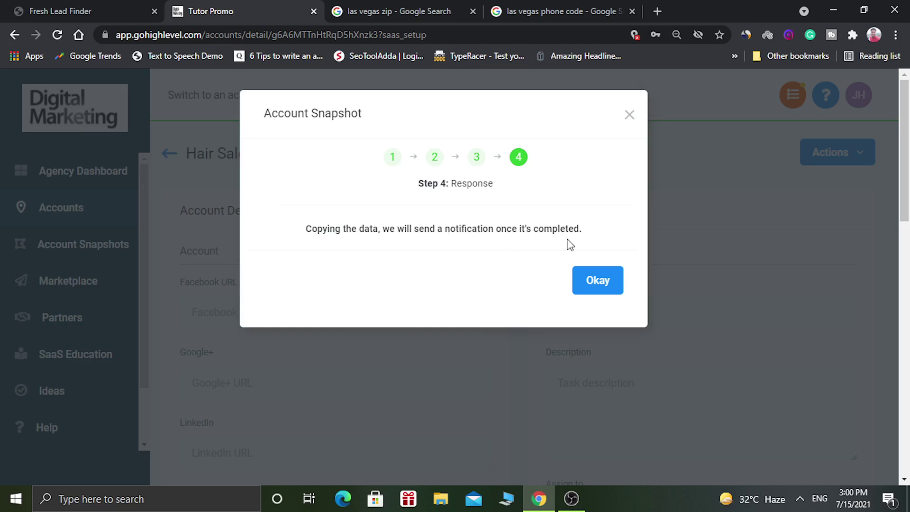
pyautogui.click(597, 280)
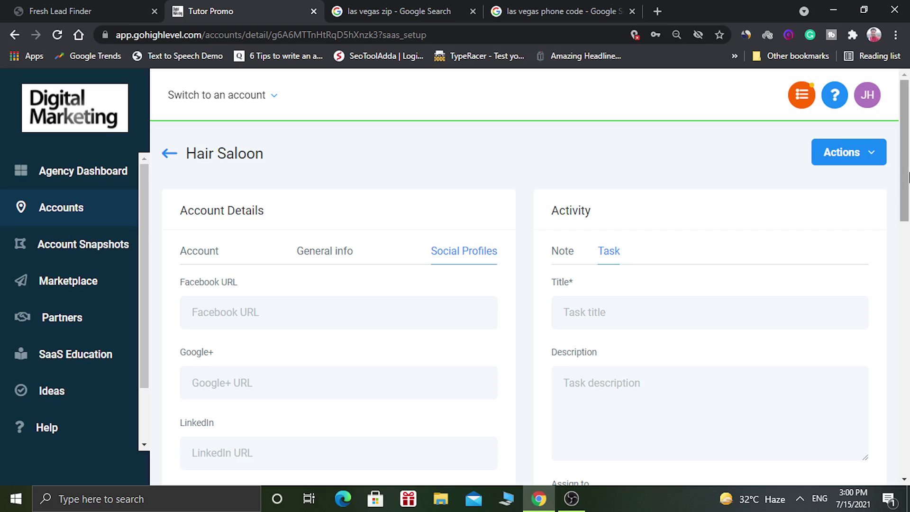
pyautogui.moveTo(908, 176); pyautogui.dragTo(908, 198)
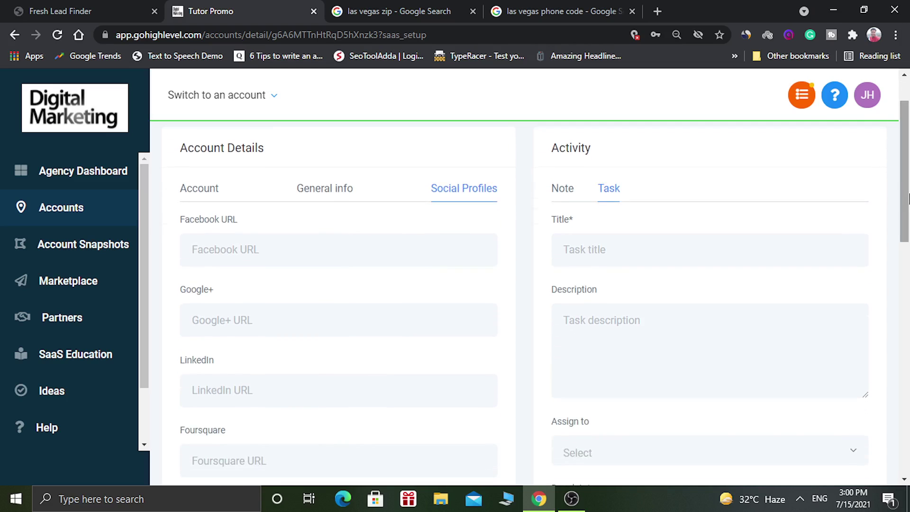
pyautogui.moveTo(908, 198); pyautogui.dragTo(908, 213)
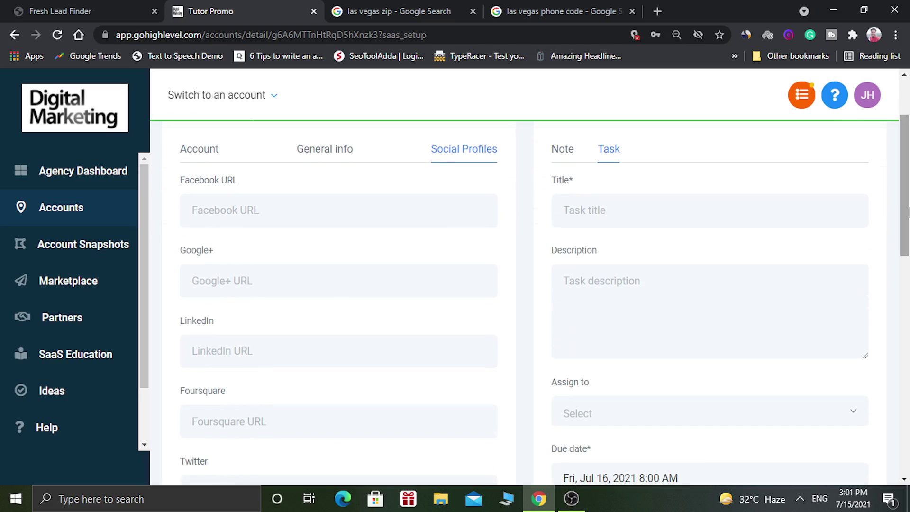
pyautogui.moveTo(909, 212); pyautogui.dragTo(909, 175)
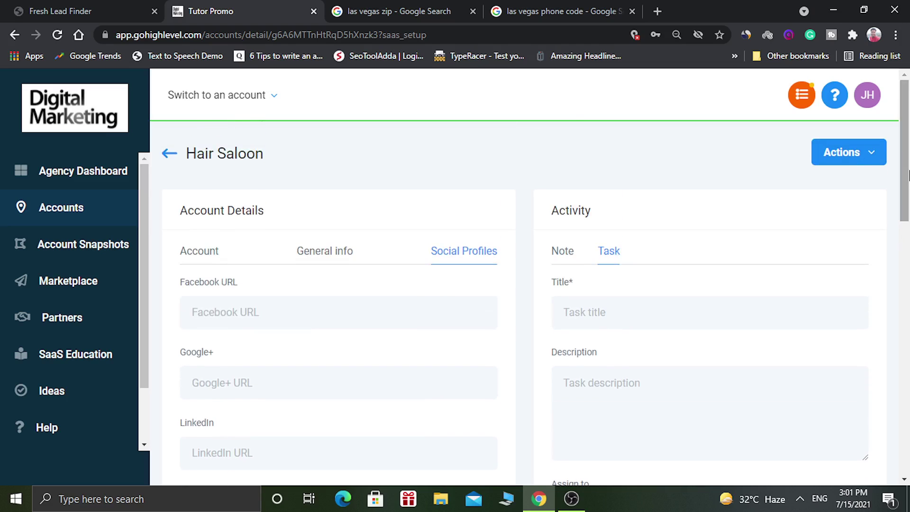